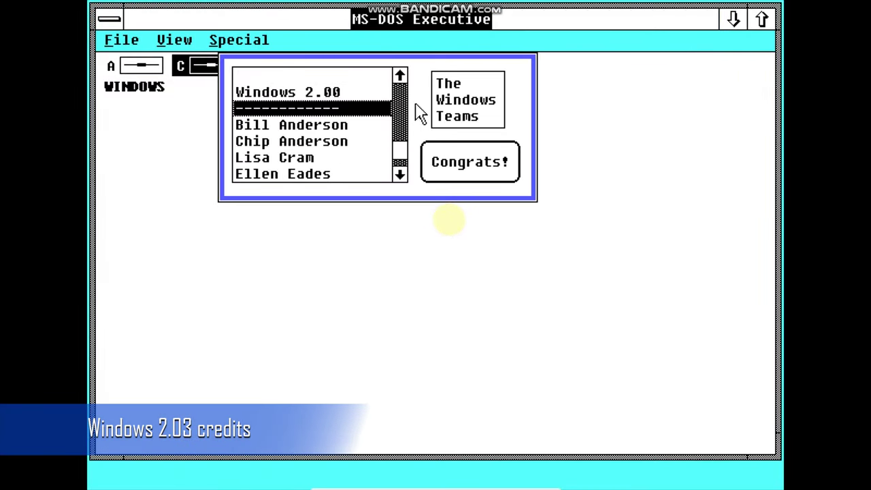
Look through the Windows Teams credits list and return to its beginning.
left_click(397, 116)
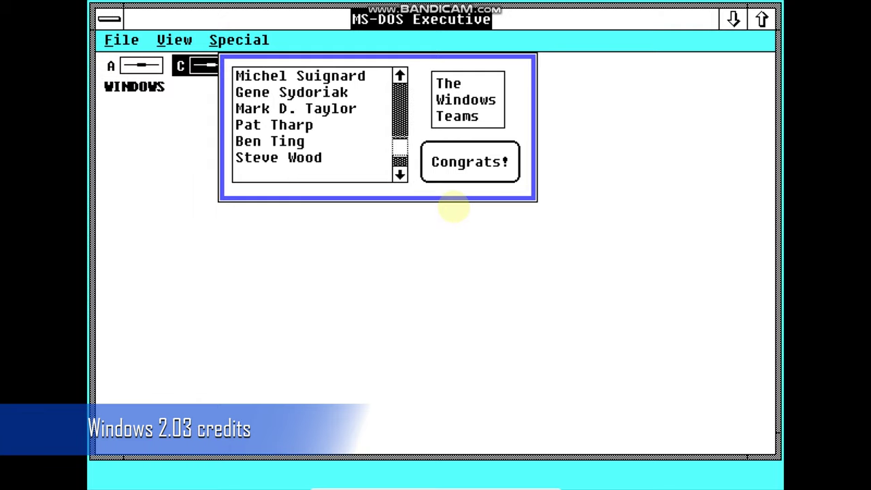
left_click_drag(399, 149, 404, 77)
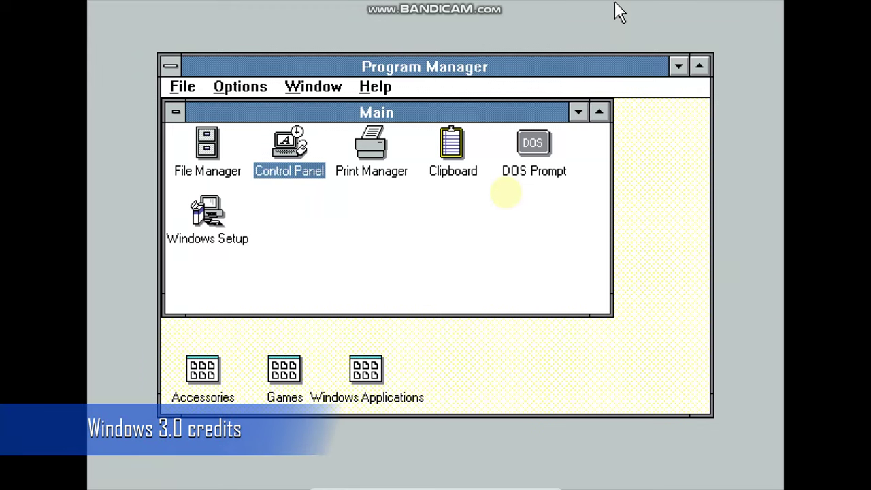
Minimize Program Manager and trigger the hidden Windows 3.0 credits from the empty desktop.
left_click(678, 68)
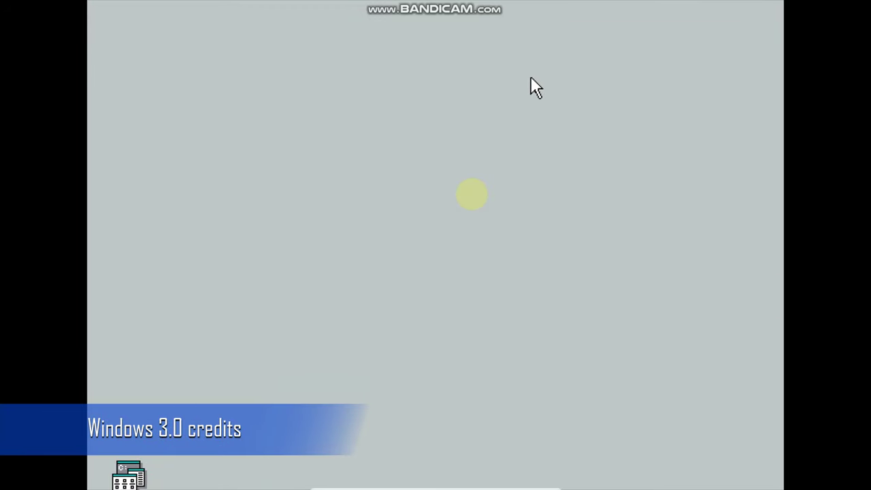
key("BackSpace")
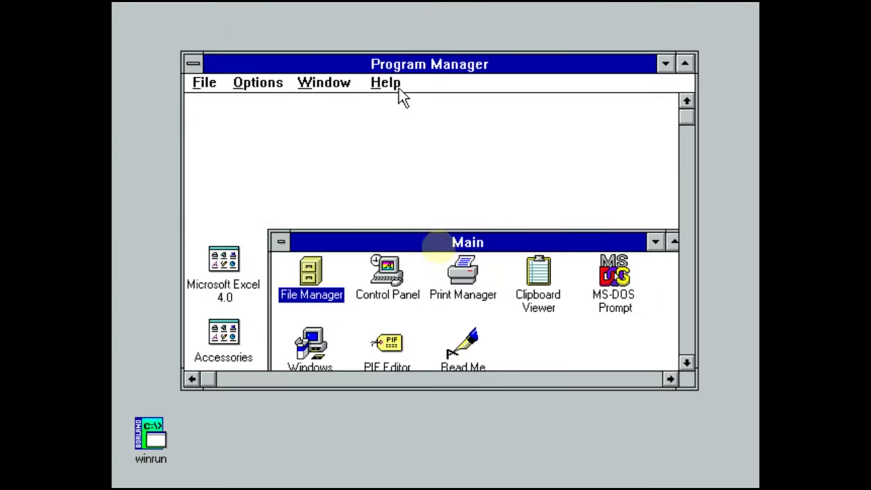
Open About Program Manager, activate the hidden trigger on the Windows logo, and close the dialog.
left_click(397, 87)
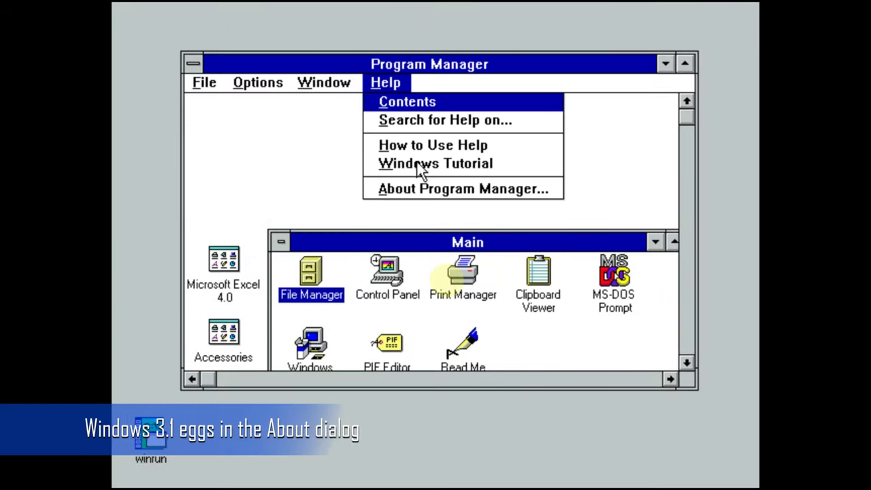
left_click(422, 189)
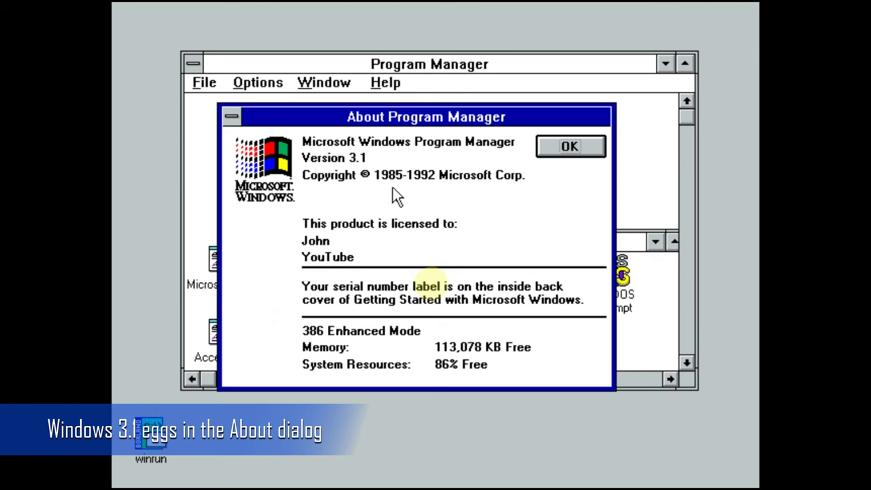
left_click(275, 156)
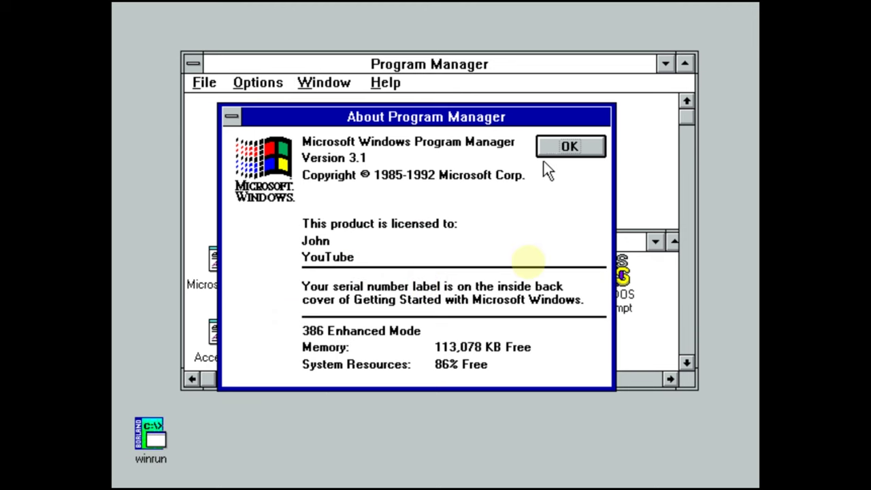
left_click(573, 154)
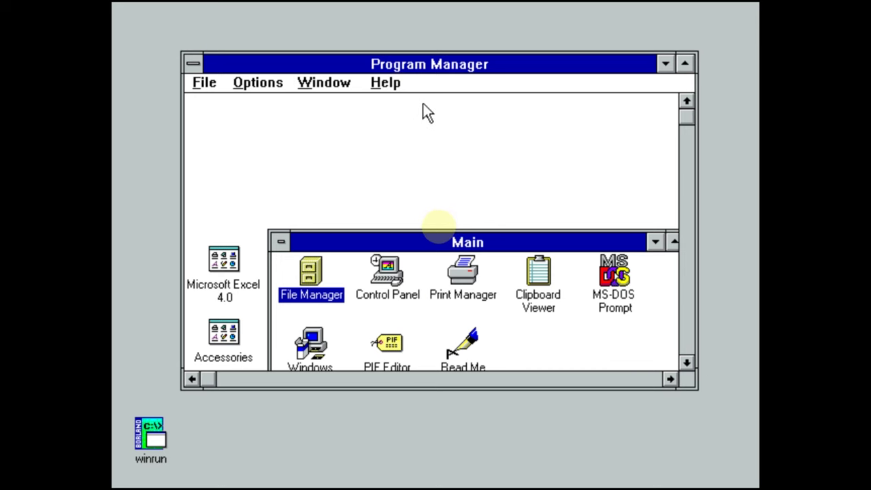
Reopen About Program Manager, trigger the logo's hidden team dedication, and close the dialog.
left_click(401, 84)
left_click(415, 188)
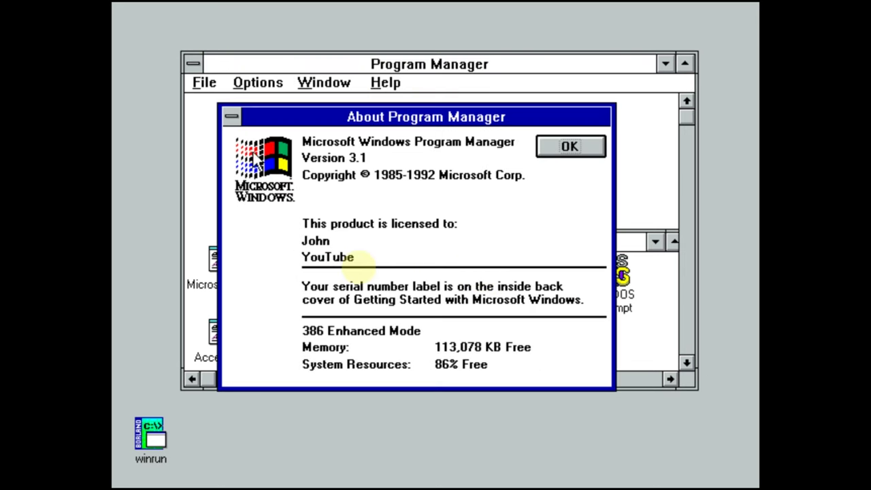
double_click(276, 168, "ctrl+shift")
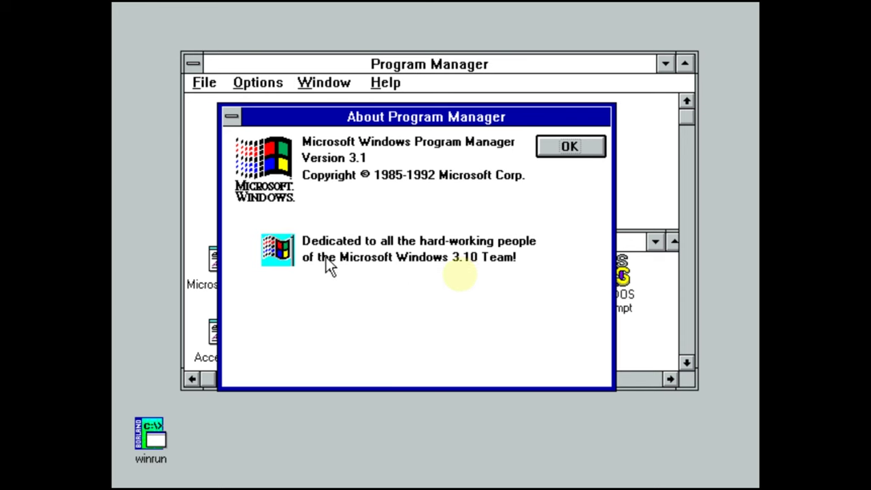
left_click(555, 146)
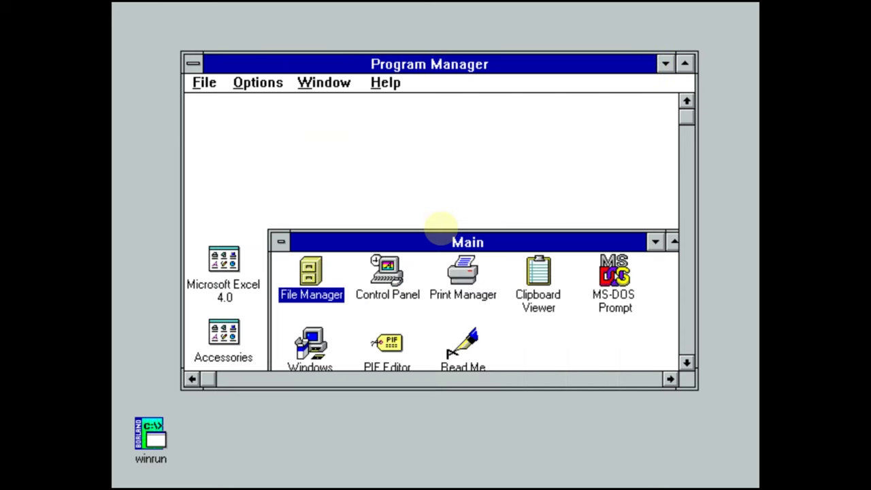
Bring up About Program Manager once more and trigger the Windows logo's easter egg a third time.
left_click(385, 83)
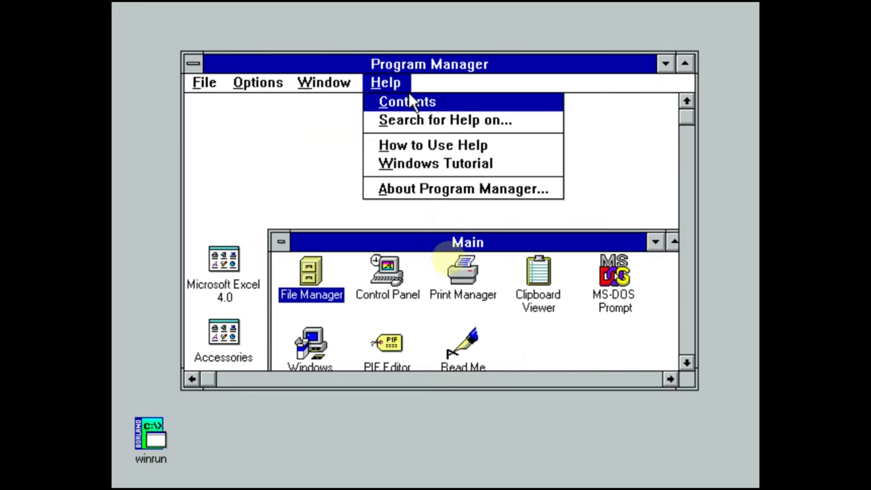
left_click(435, 189)
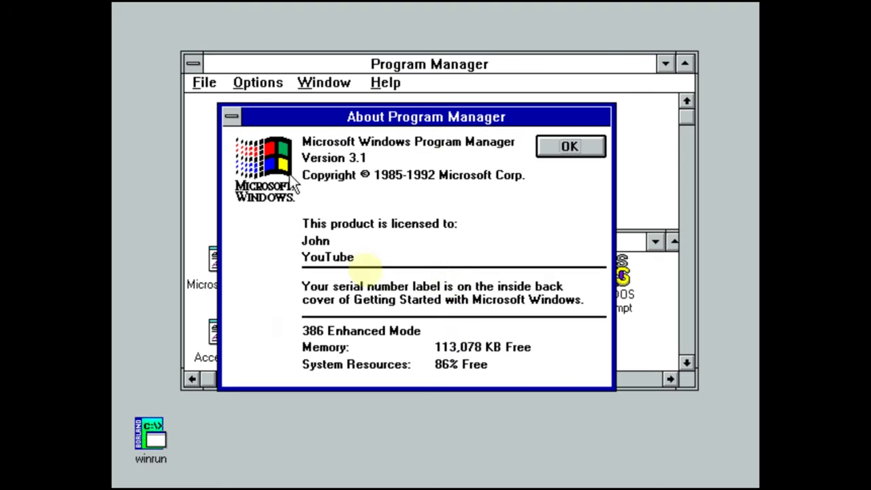
double_click(282, 146, "ctrl+shift")
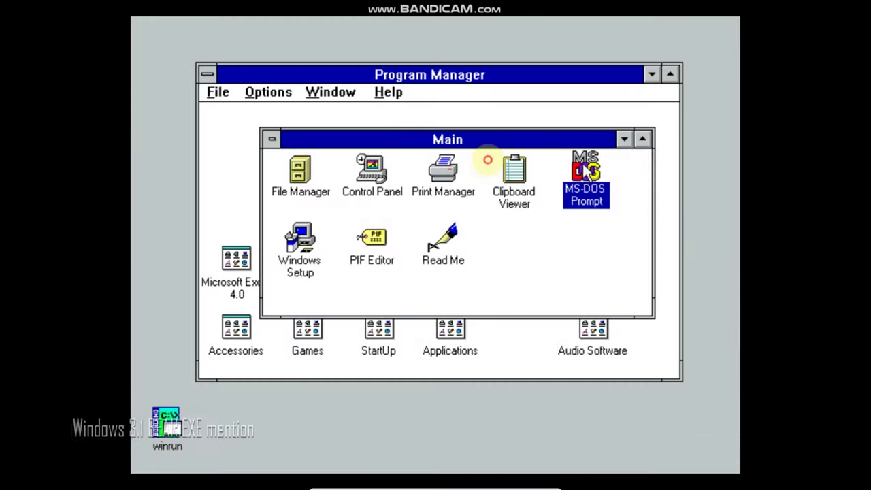
Open the MS-DOS Prompt, switch it from full screen to a window, and open its font selection dialog.
key("Return")
key("alt+Return")
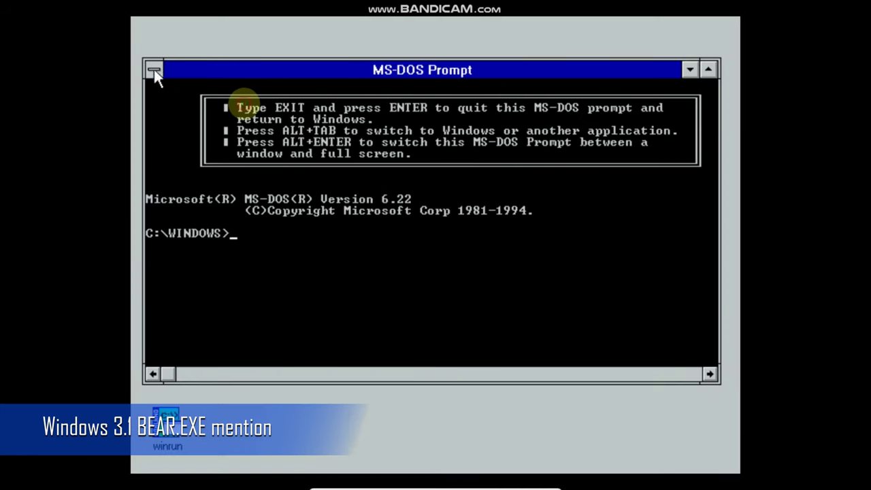
left_click(154, 70)
left_click(198, 252)
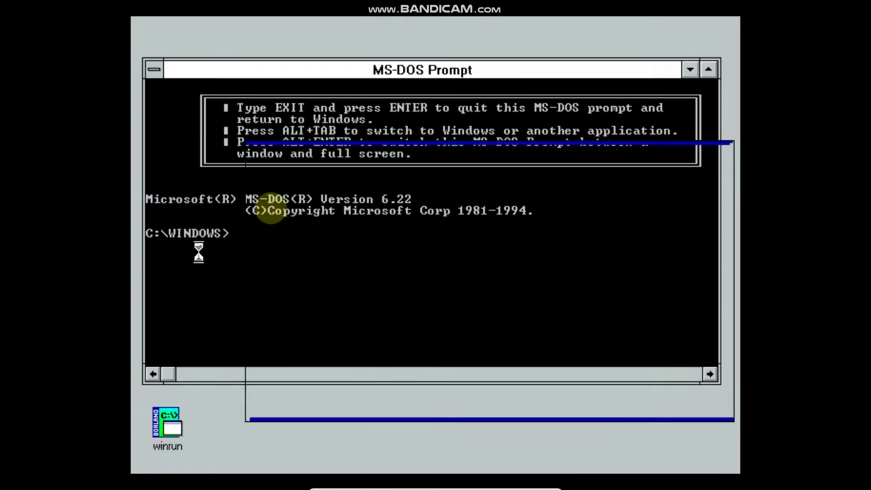
left_click(292, 252)
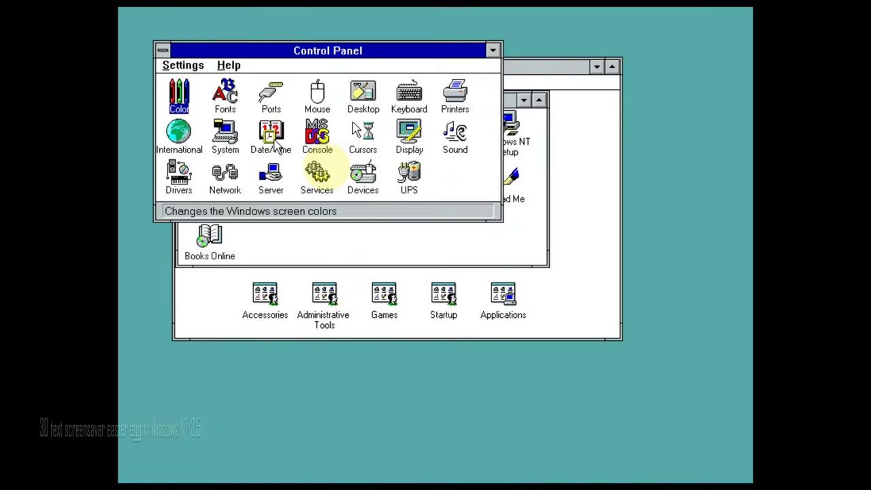
Open the Desktop settings from Control Panel and select the 3D Text (OpenGL) screen saver.
double_click(353, 112)
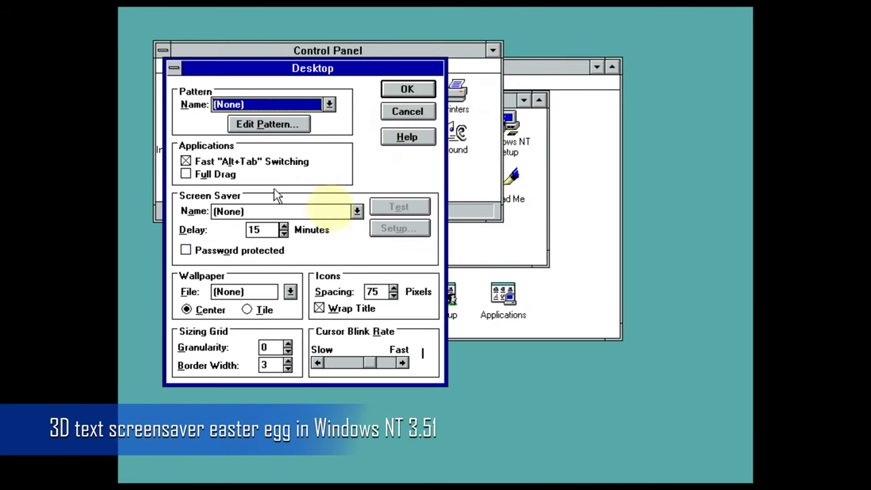
left_click(391, 228)
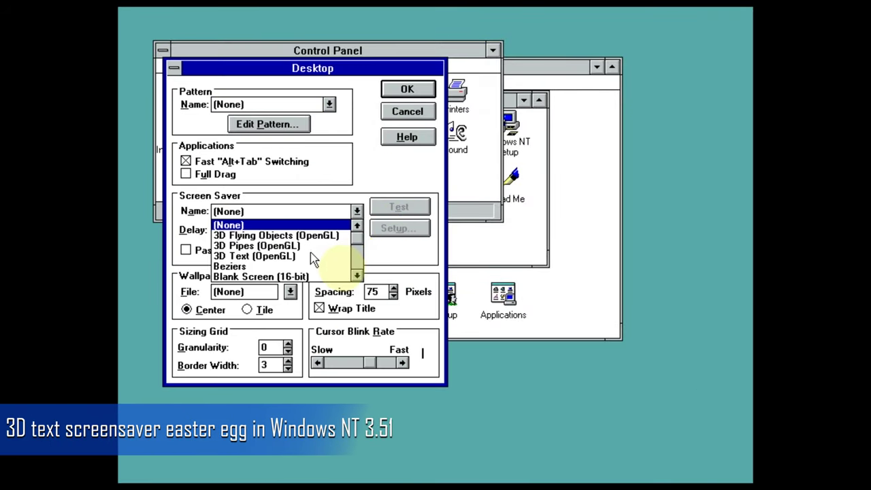
left_click(313, 256)
Set the 3D Text screen saver's display text to "I love NT" and test the screen saver.
left_click(415, 232)
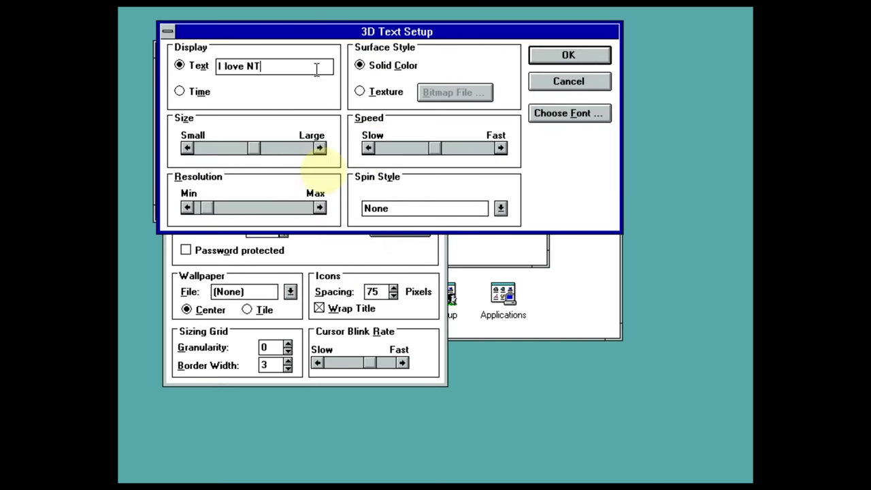
key("Return")
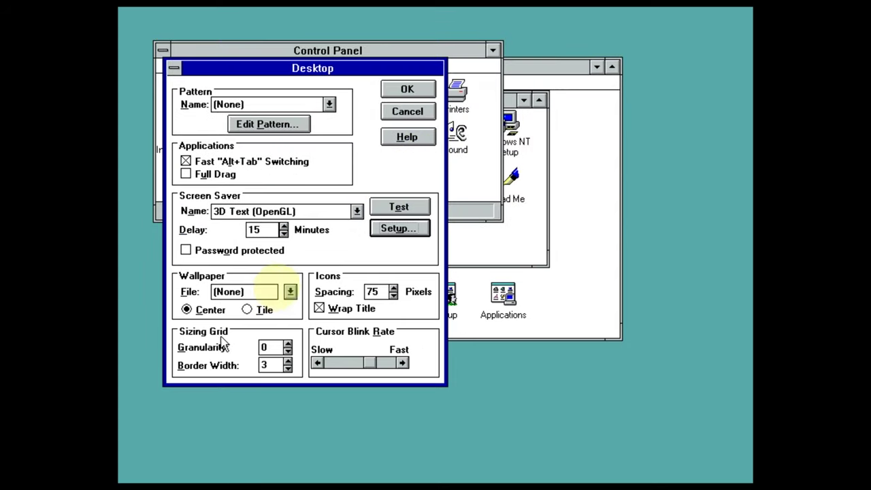
left_click(399, 207)
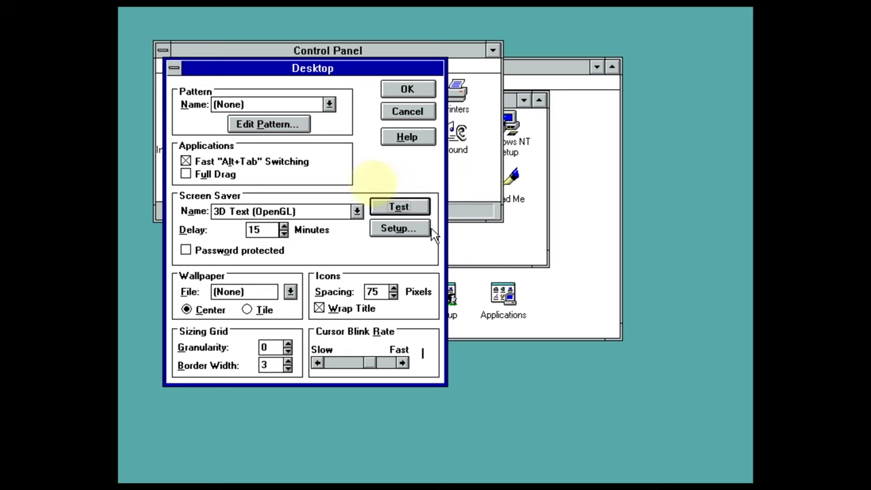
Change the 3D Text screen saver's display text to "Rock" and test it.
left_click(429, 230)
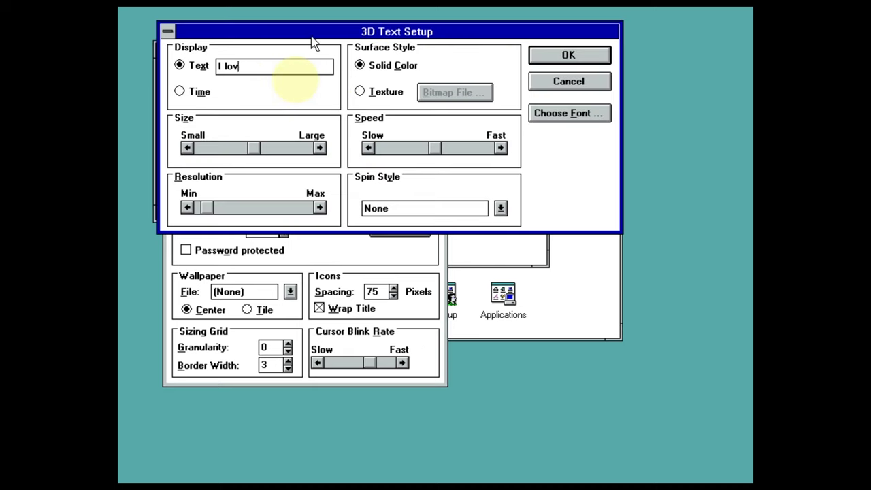
type("Rock")
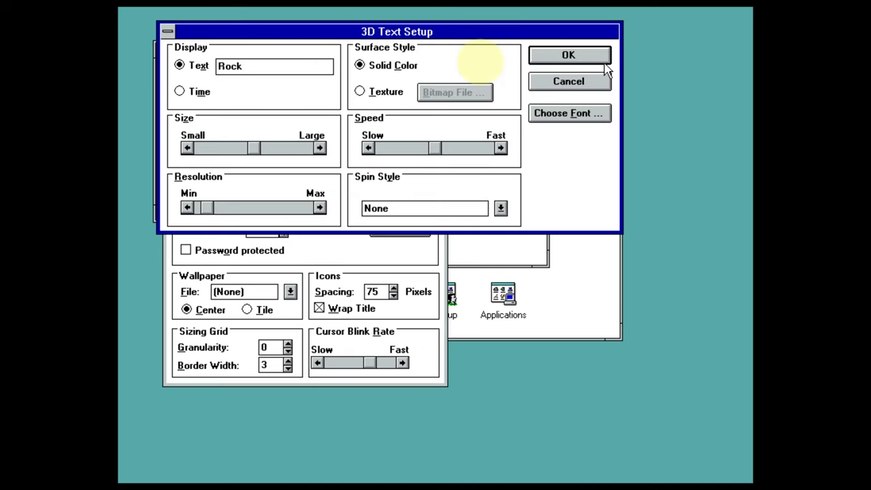
left_click(569, 55)
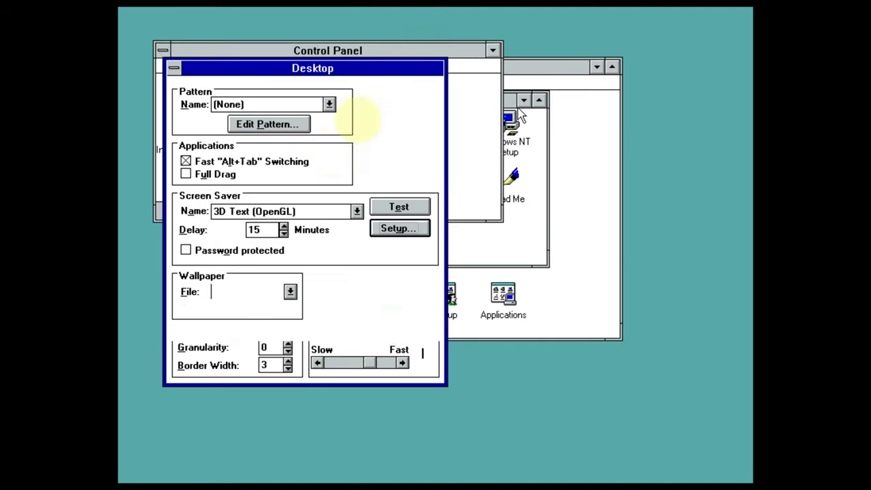
left_click(413, 208)
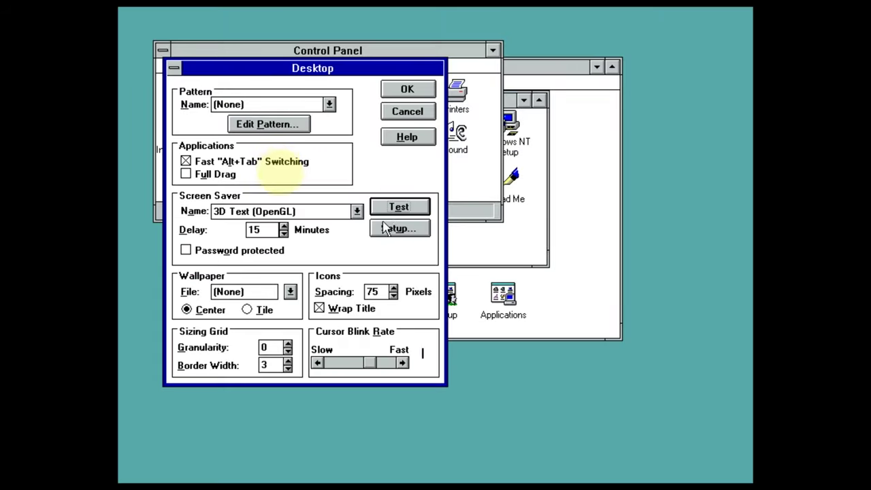
Change the 3D Text display text to "Beer", test the screen saver, and accept the Desktop settings.
left_click(385, 227)
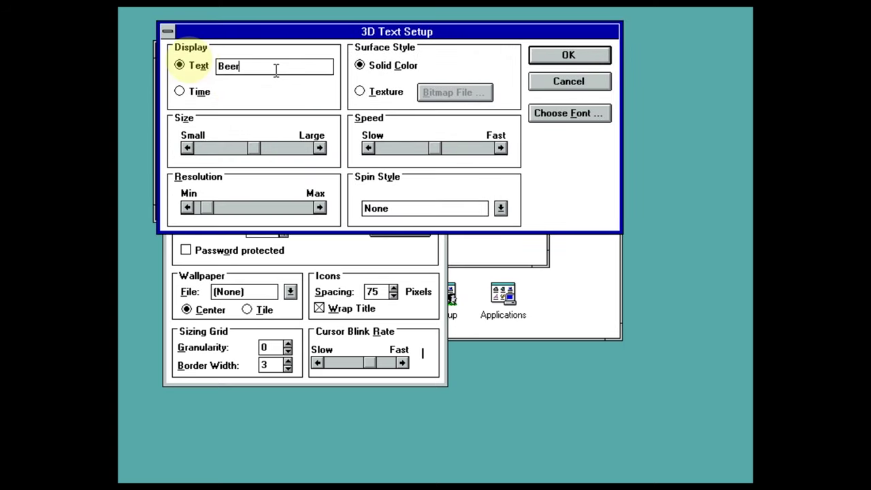
left_click(571, 53)
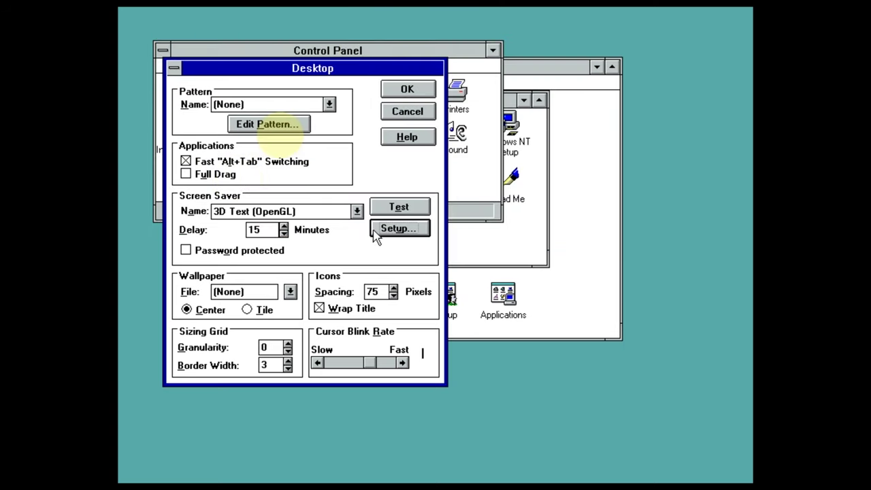
left_click(388, 208)
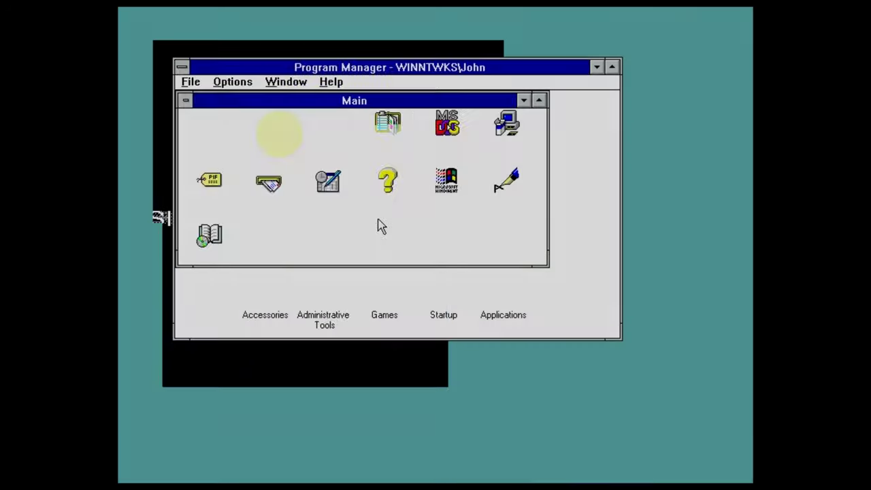
mouse_move(387, 230)
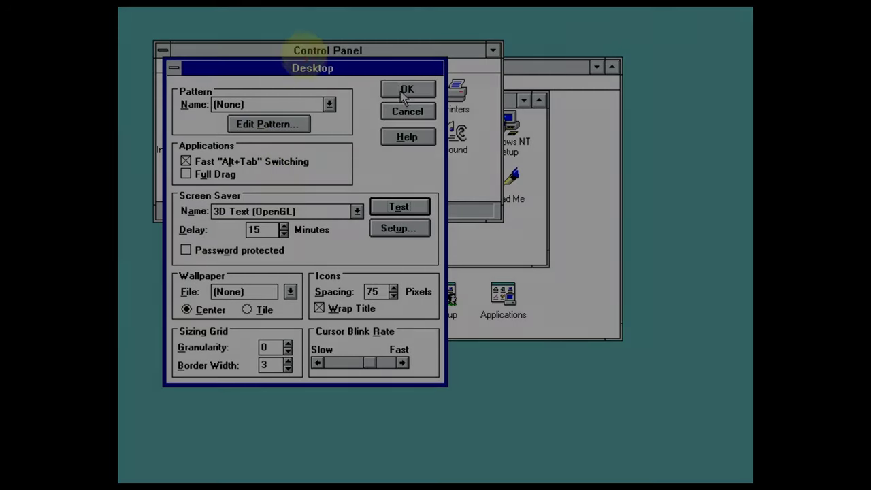
left_click(405, 91)
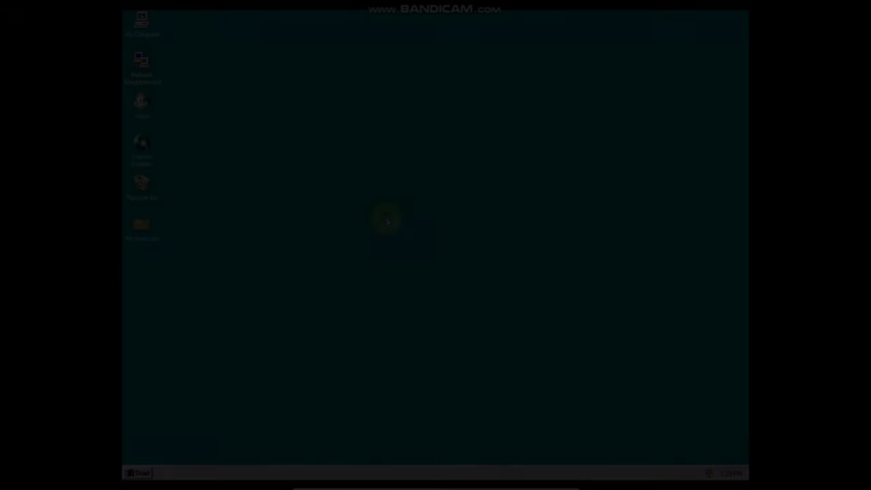
Open Display Properties from the Windows NT 4.0 desktop and choose the 3D Text (OpenGL) screen saver.
right_click(386, 219)
left_click(412, 283)
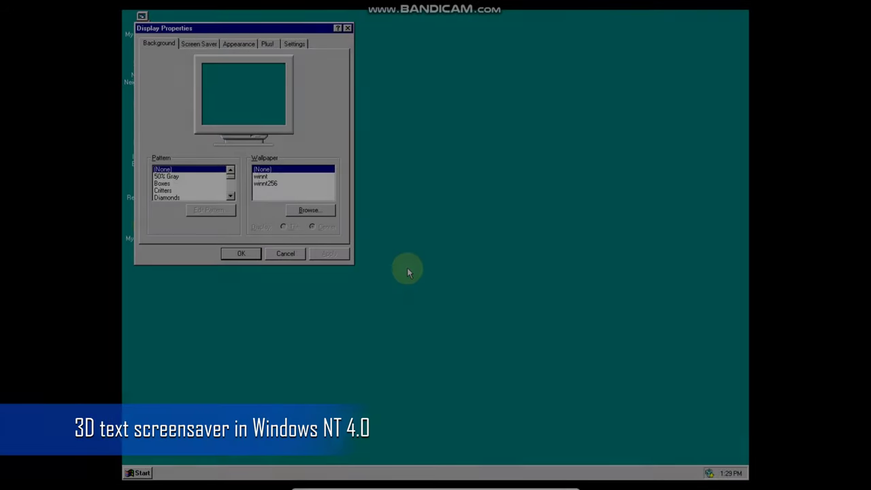
left_click(198, 44)
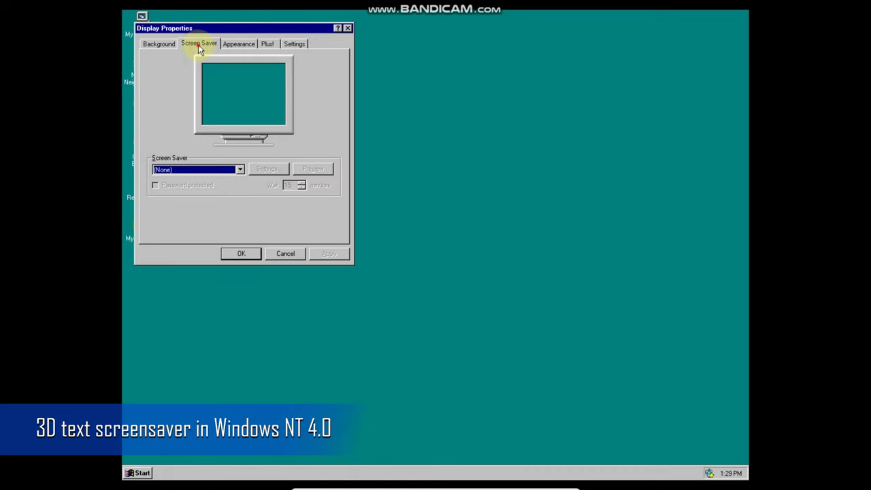
left_click(238, 174)
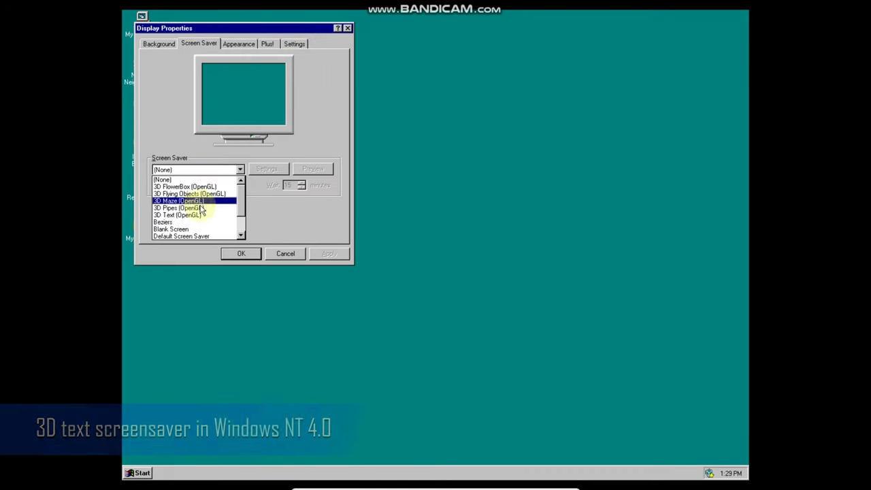
left_click(207, 213)
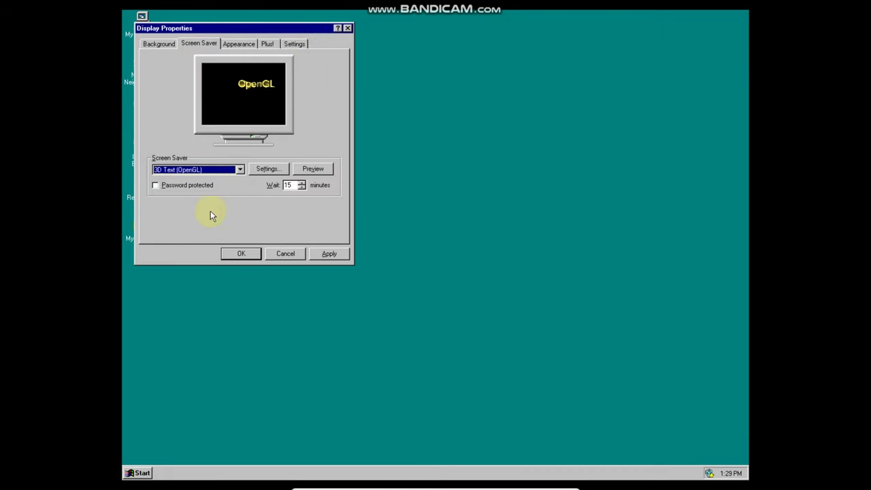
Test the 3D Text (OpenGL) screen saver, set its display text to "I love NT", and test it again.
left_click(313, 169)
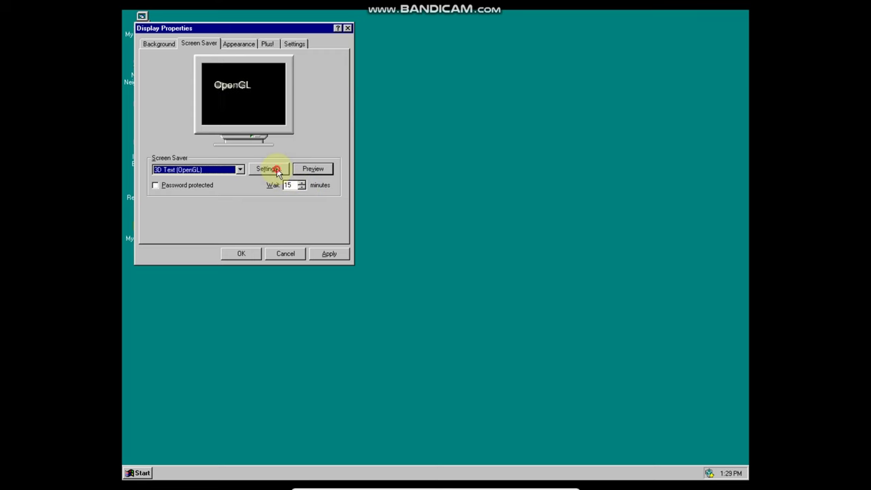
left_click(274, 170)
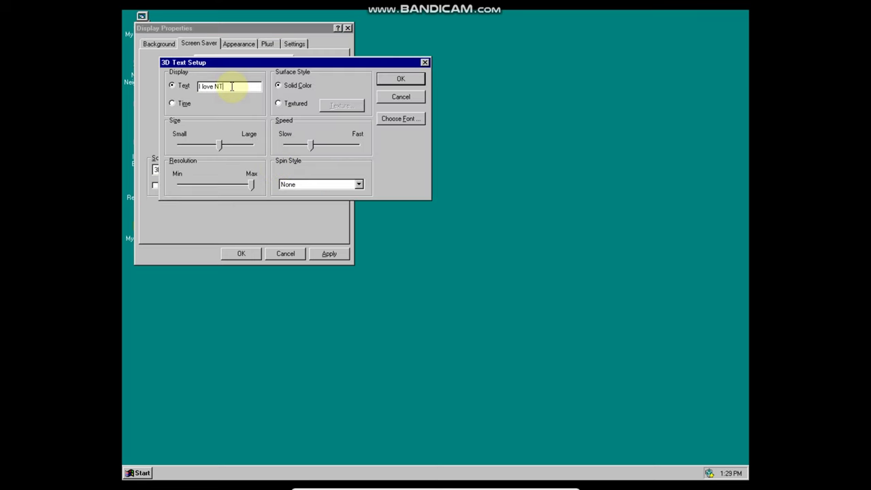
left_click(400, 81)
left_click(309, 166)
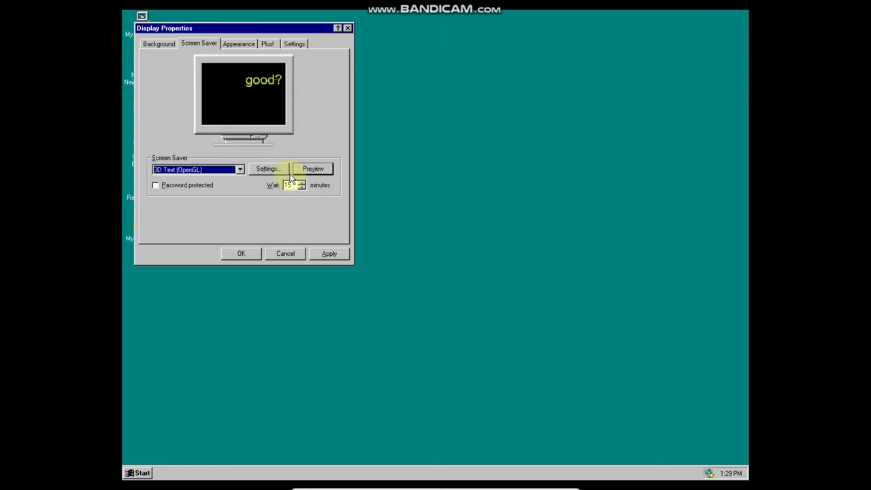
Change the 3D Text screen saver's display text to "not evil" and test the screen saver.
left_click(276, 168)
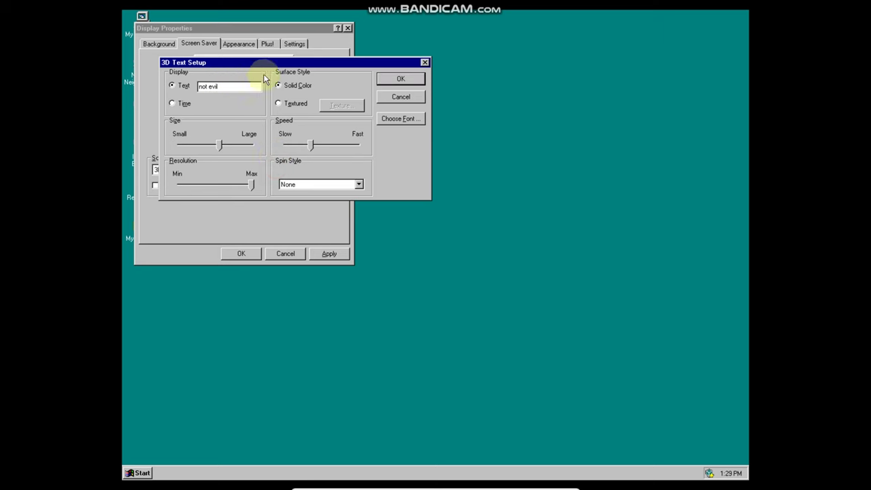
left_click(384, 80)
left_click(315, 168)
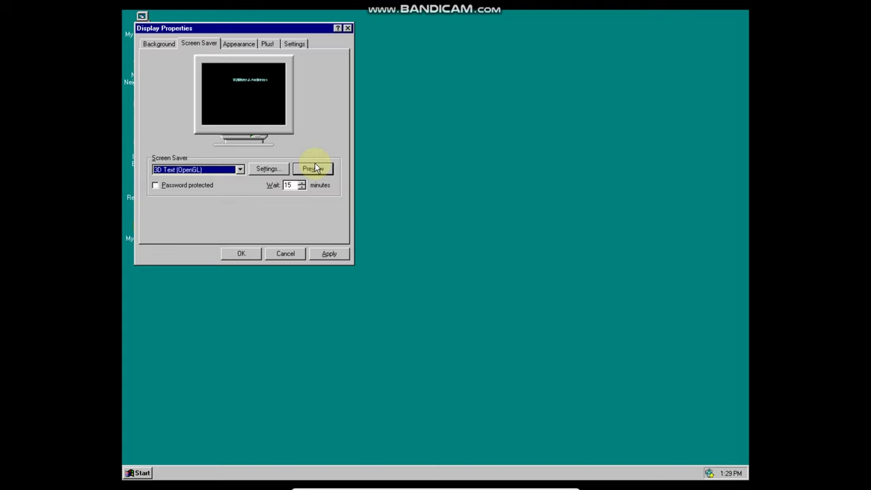
left_click(315, 169)
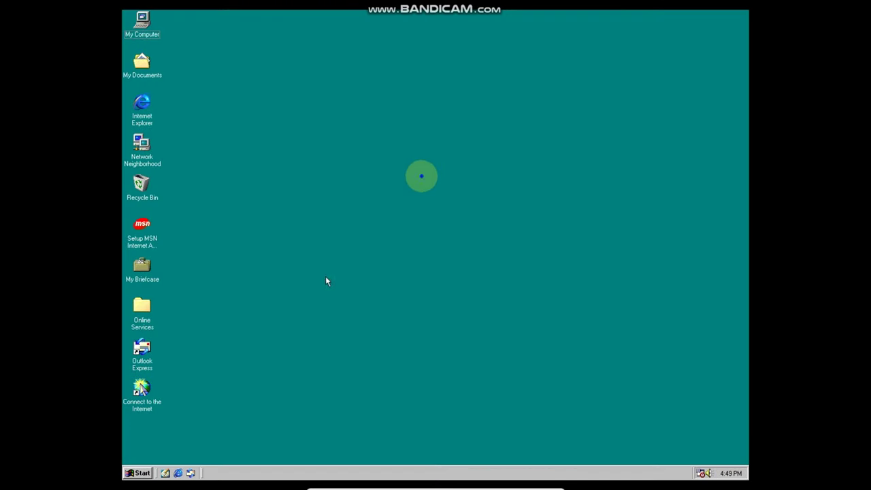
Open the Windows 98 desktop's screen saver properties, set the 3D Text display text to "Volcano", and test the screen saver.
right_click(325, 271)
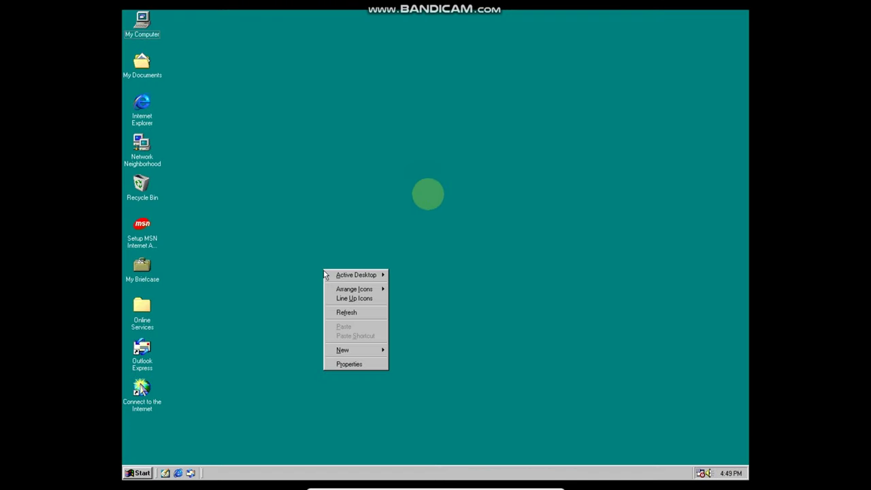
left_click(347, 363)
left_click(282, 127)
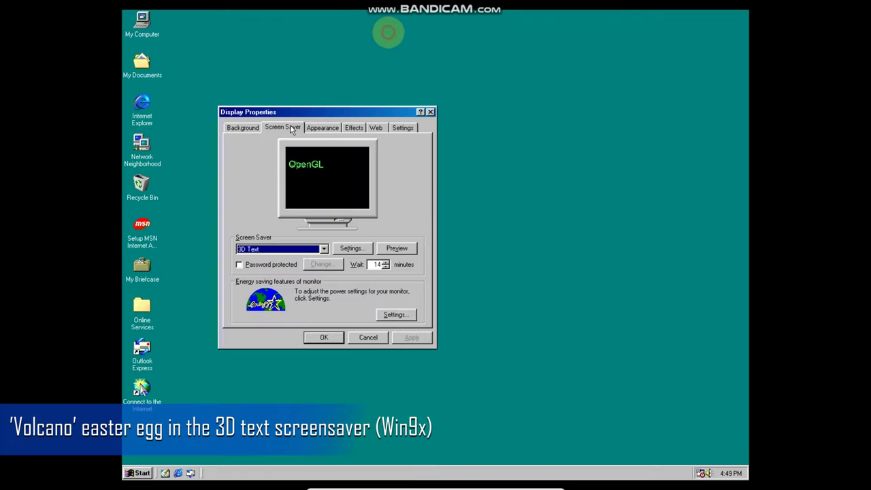
left_click(352, 250)
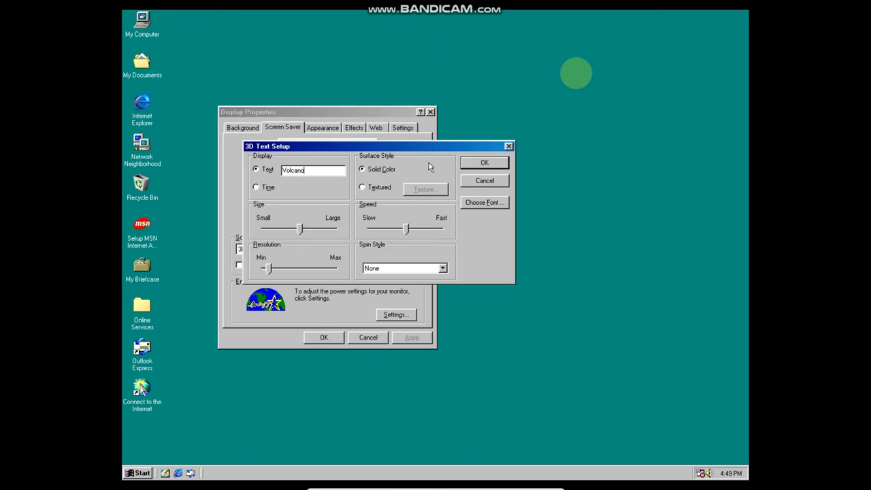
left_click(484, 164)
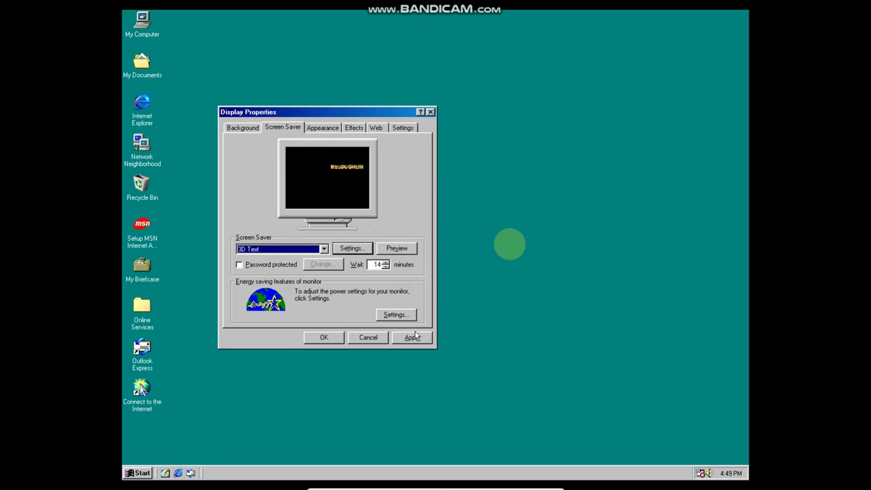
left_click(396, 249)
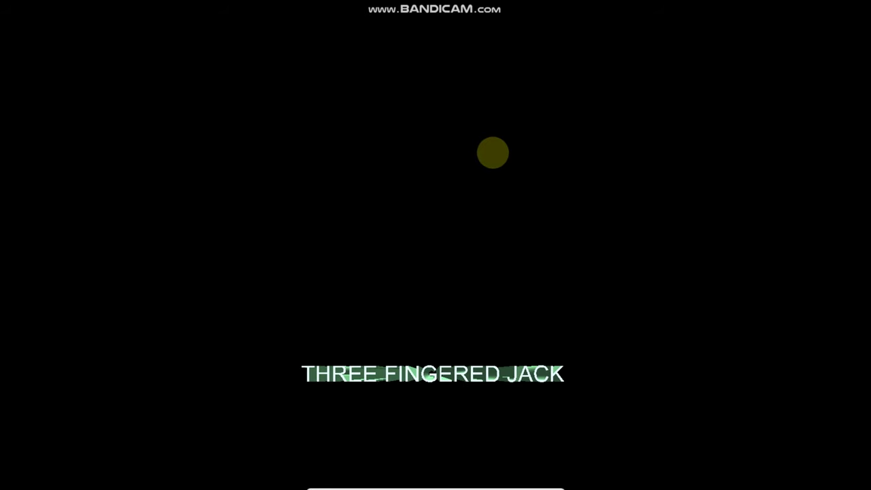
left_click(419, 214)
Create a folder on the Windows 95 desktop named "and now, the moment you've all been waiting for".
right_click(550, 473)
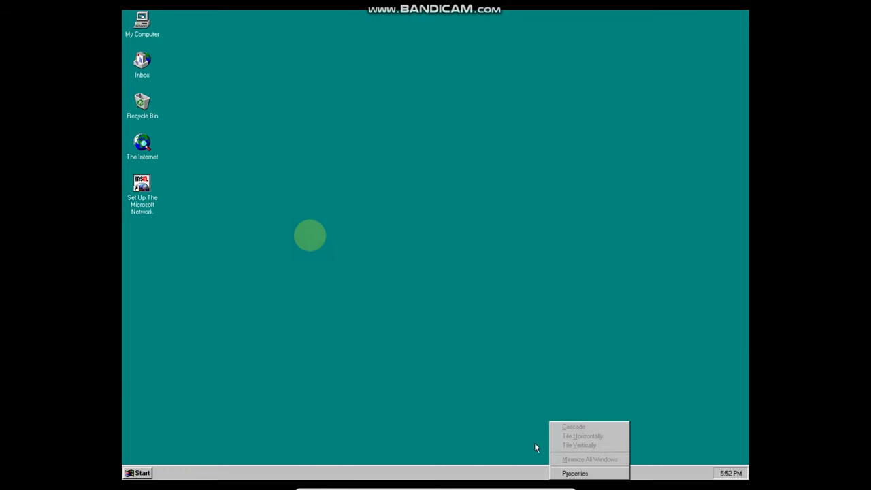
left_click(385, 286)
right_click(384, 283)
mouse_move(410, 339)
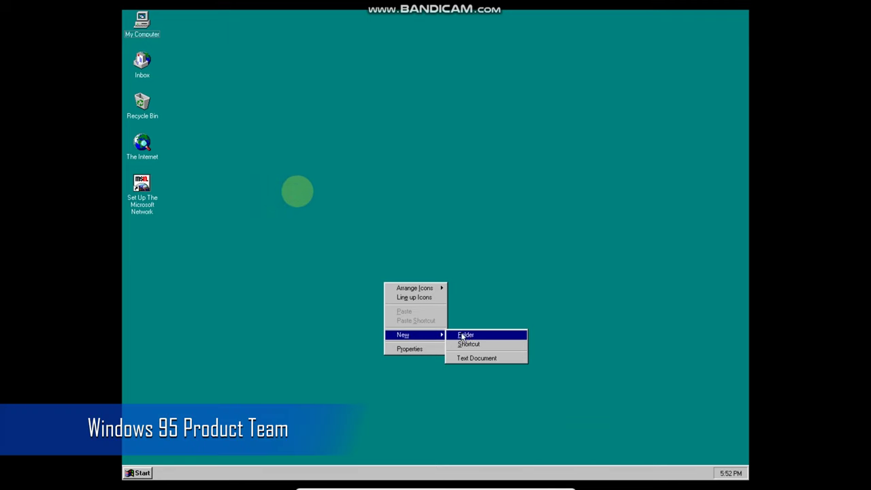
left_click(467, 333)
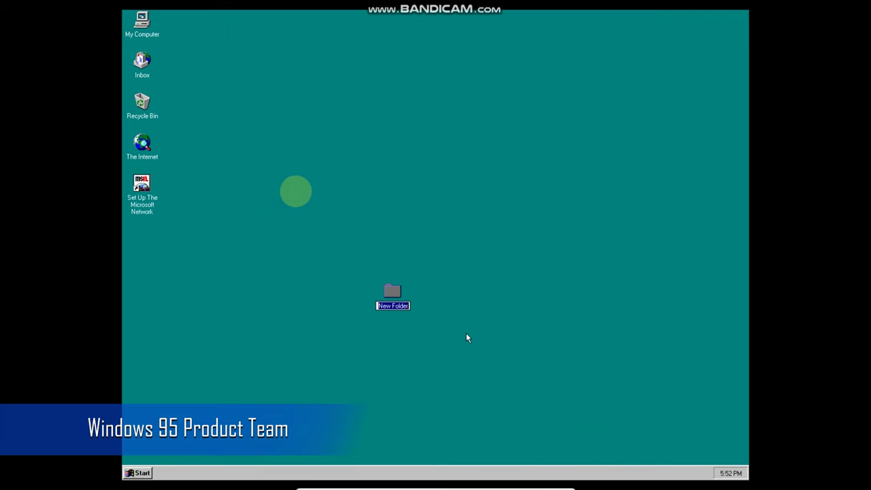
type("and n")
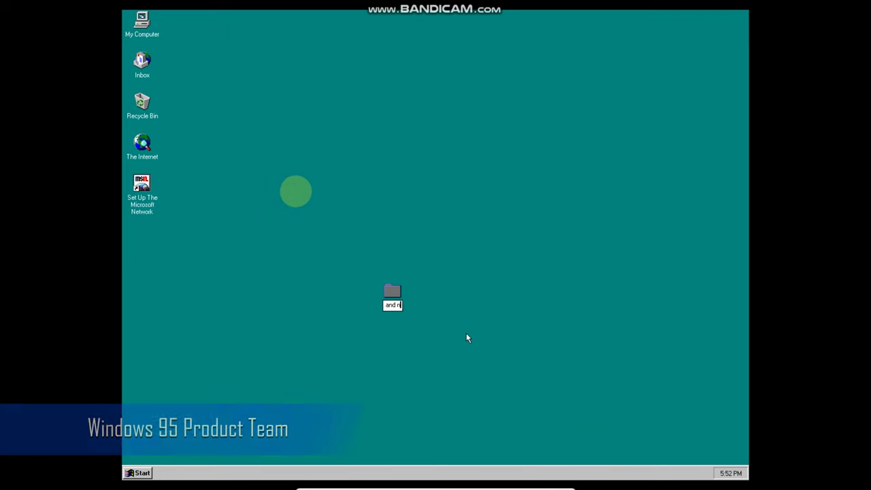
type("ow, the moment you've all been waiting for")
key("Return")
Rename the desktop folder to "we proudly present for your viewing pleasure".
key("F2")
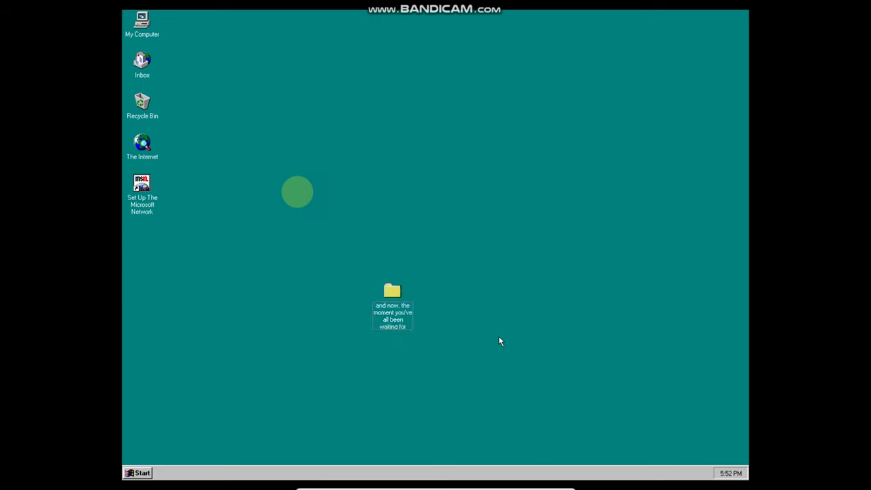
type("we proudly present for your viewing pleasure")
key("Return")
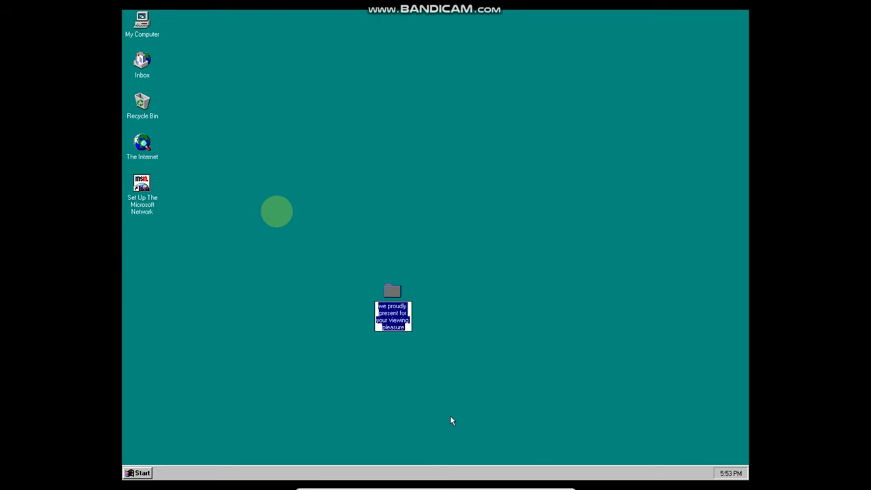
Rename the desktop folder to "The Microsoft Windows 95 Product Team!" and open it.
key("F2")
type("The Microsoft Windows 95 Product Te")
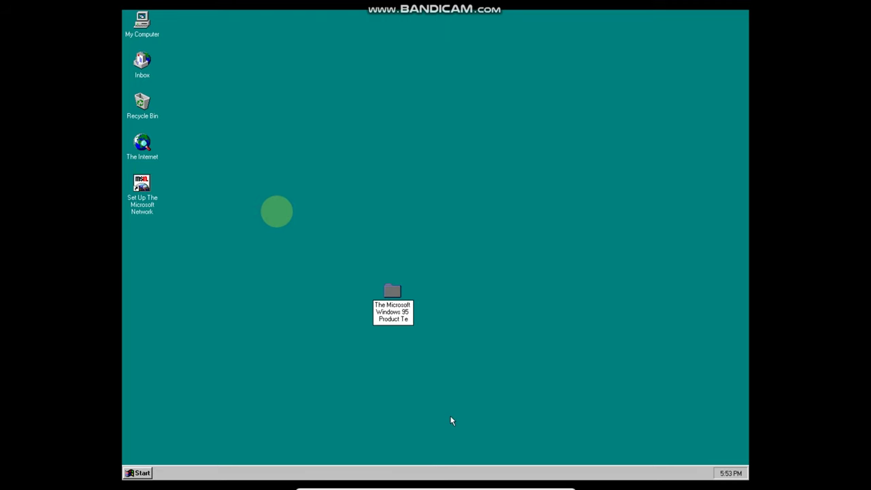
type("am!")
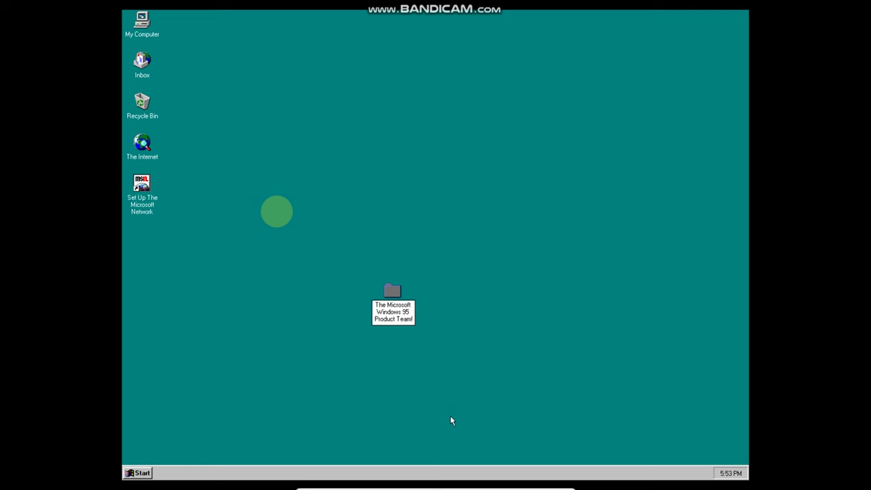
key("Return")
key("Return")
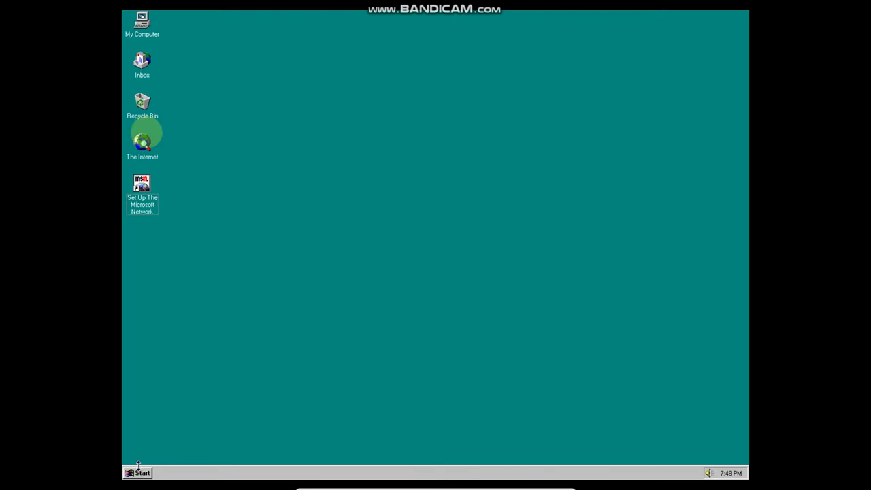
Open Windows Help and build its Find word list with the minimized database size.
left_click(140, 471)
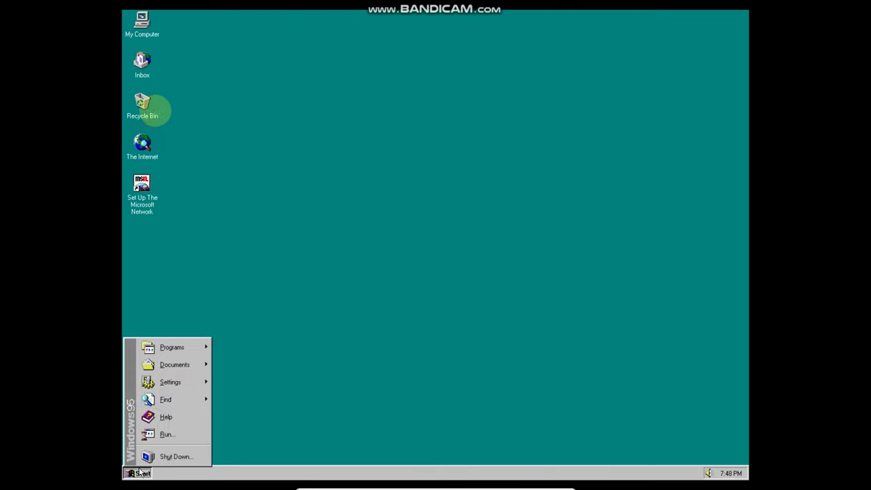
left_click(165, 416)
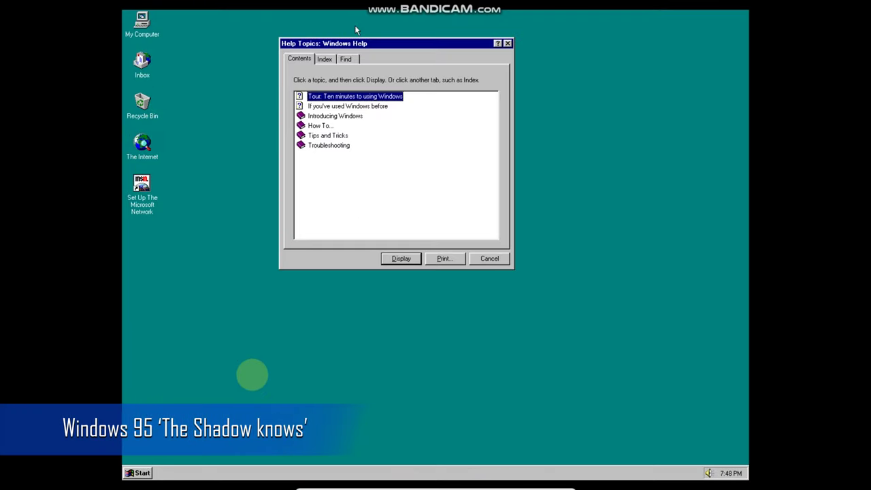
left_click(346, 60)
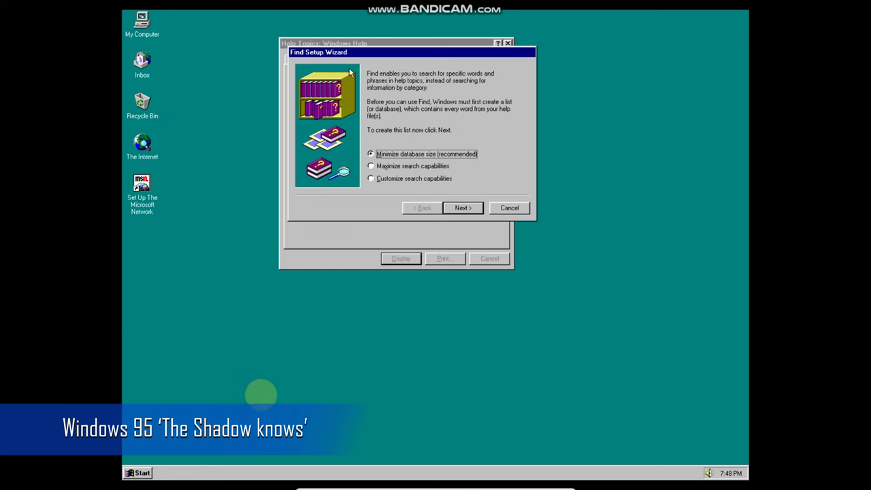
left_click(468, 208)
left_click(463, 207)
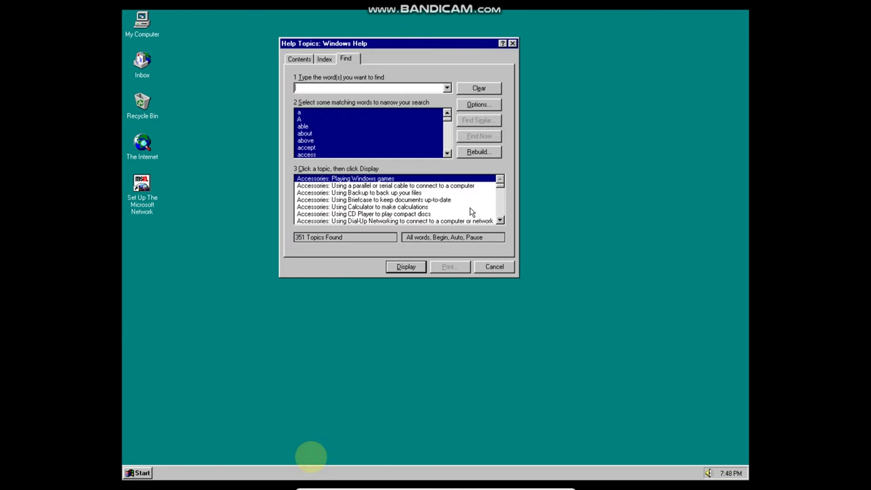
Set the Find options to all typed words in any order and words that begin with the typed characters.
left_click(476, 105)
left_click(340, 82)
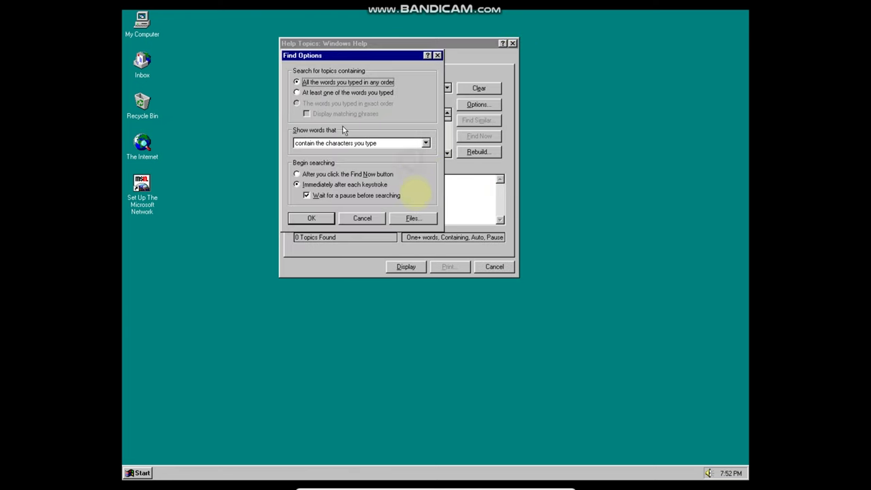
left_click(338, 143)
left_click(347, 152)
left_click(311, 218)
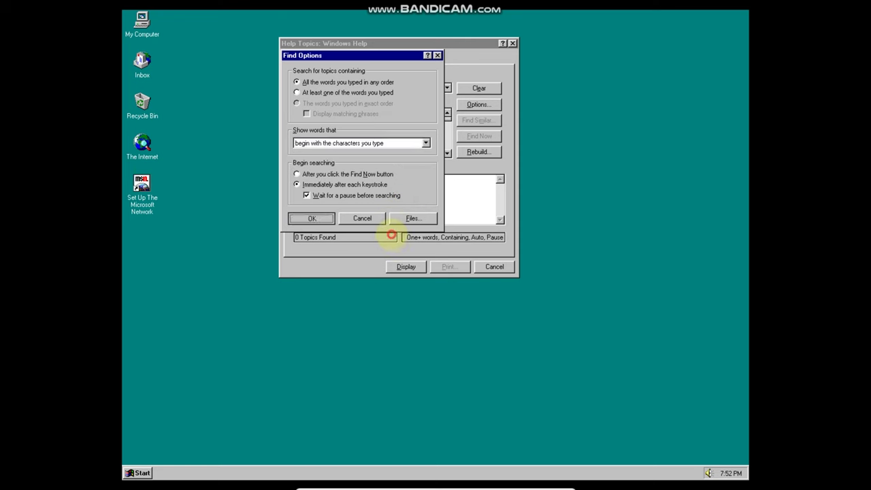
Enter "Who knows who built this tool?" as the words to find in Windows Help and clear the entry.
type("Who knows who built this tool?")
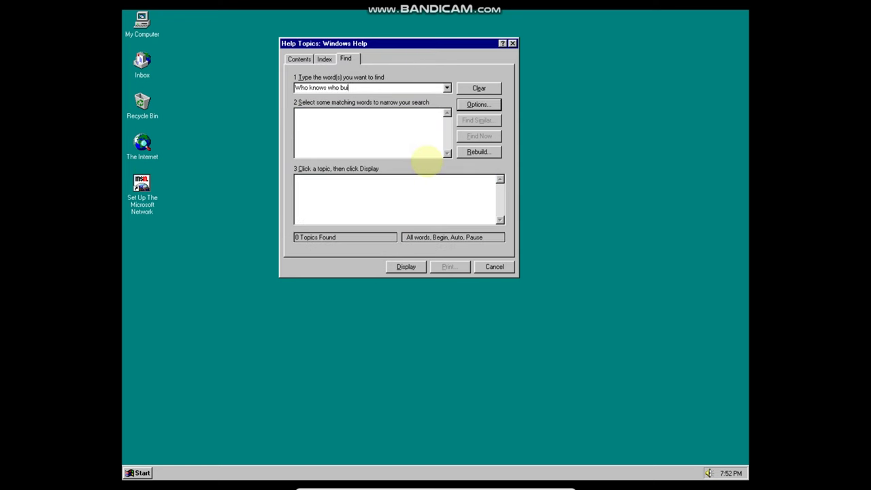
left_click(479, 89)
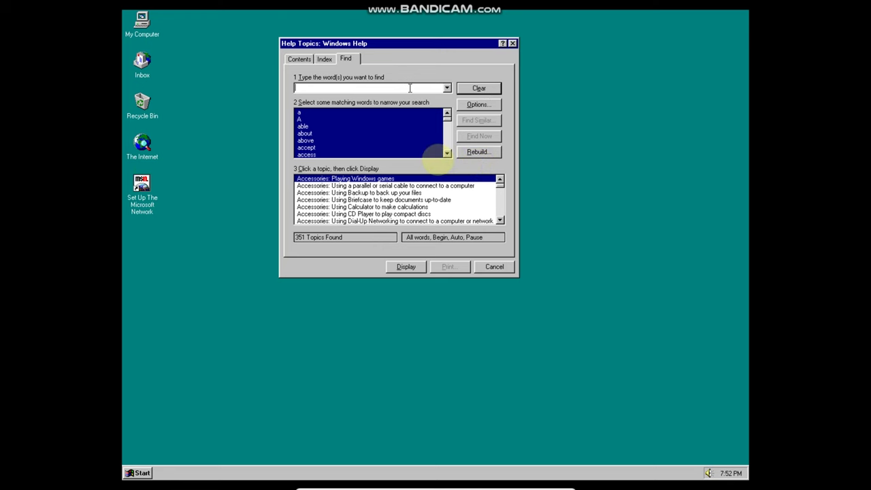
Set the Find options to at least one of the typed words and words that contain the typed characters.
left_click(478, 104)
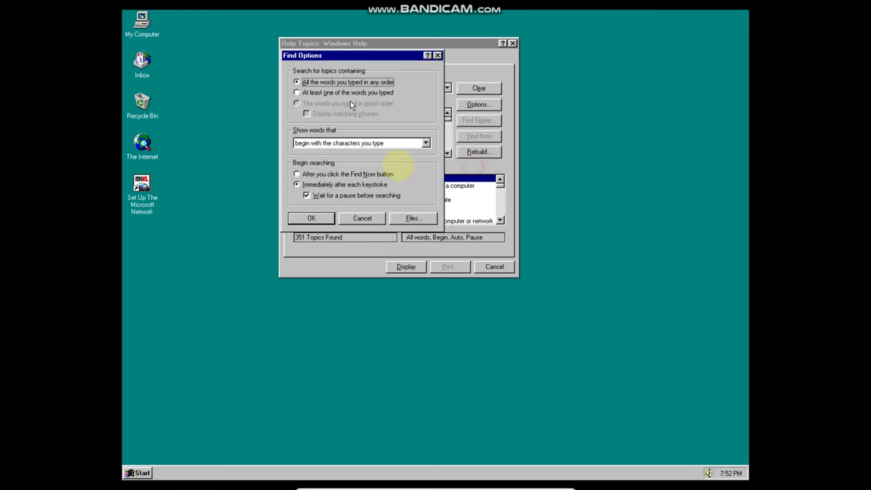
left_click(309, 93)
left_click(314, 144)
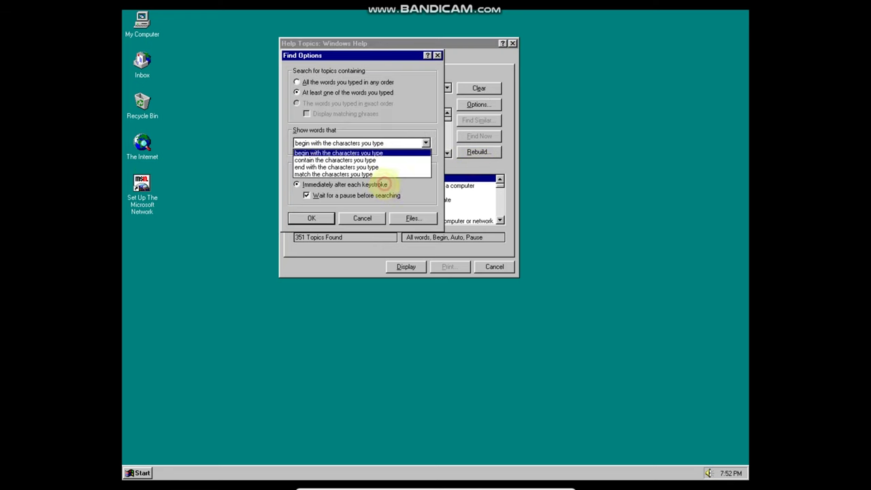
left_click(310, 158)
left_click(312, 218)
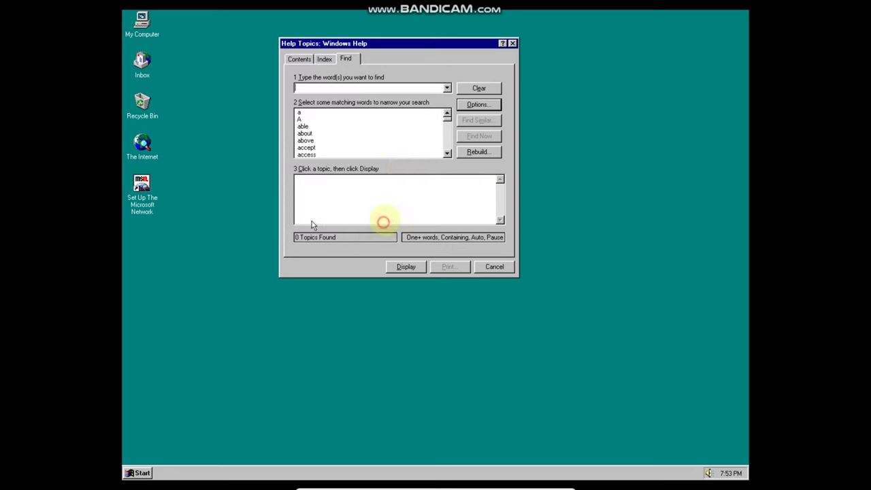
Enter "The Shadow knows!" as the words to find and trigger the hidden variant of the Clear command.
type("The")
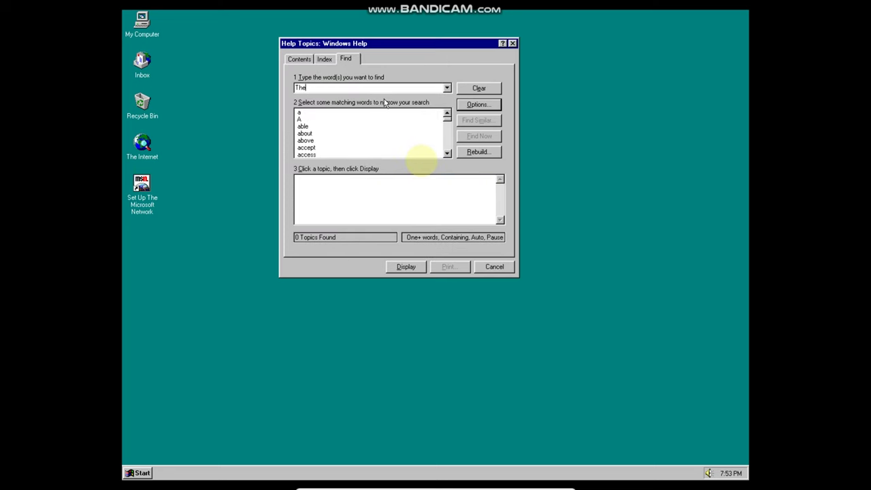
type(" Shadow knows")
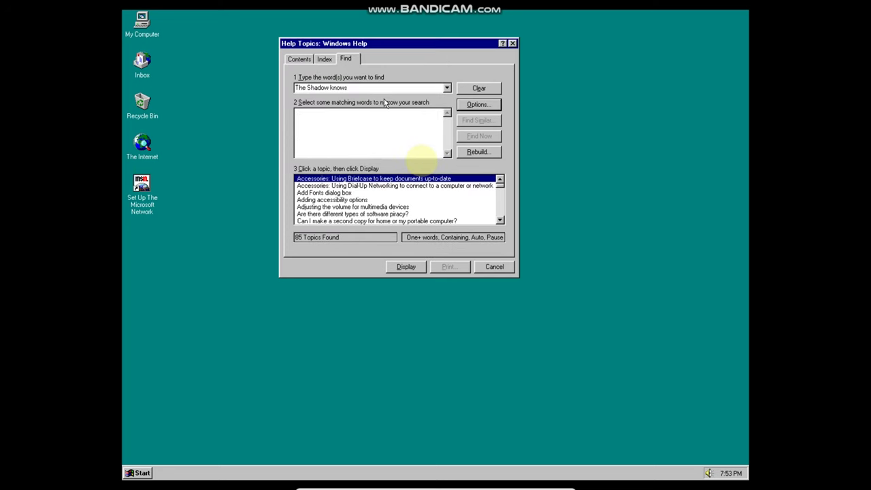
type("!")
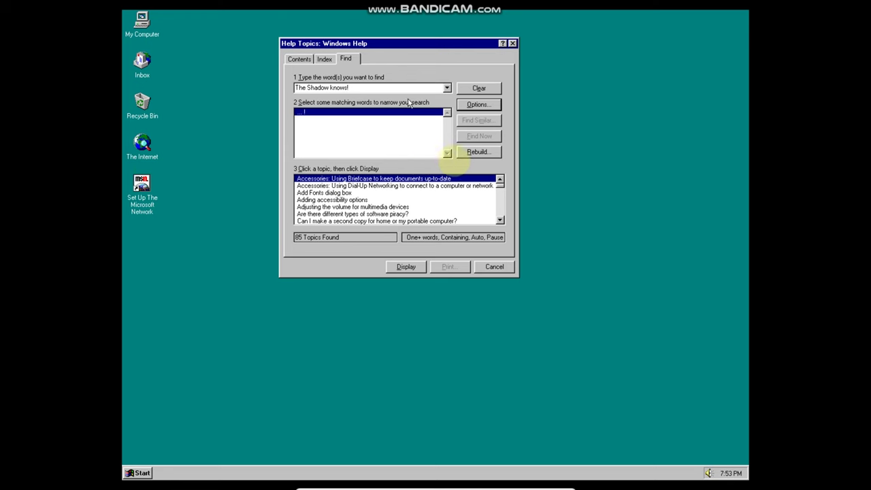
left_click(495, 92, "ctrl+shift")
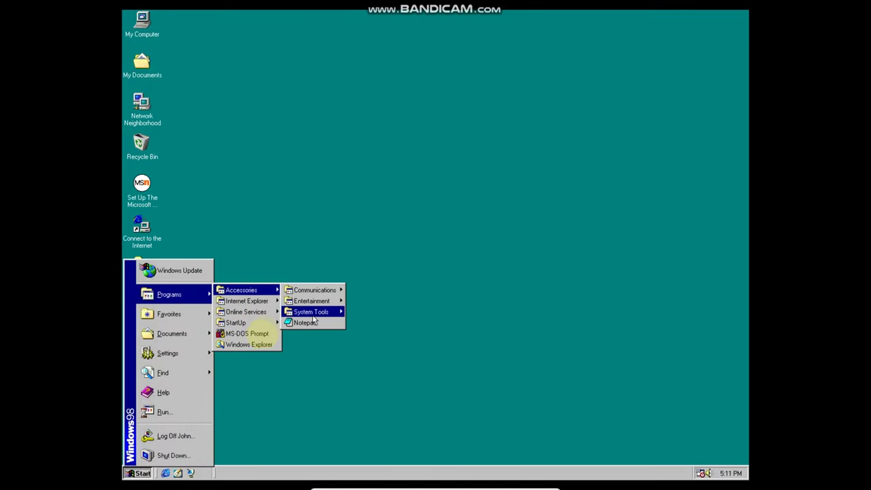
Reassign the first Notepad icon to the Notepad shortcut in Accessories through its properties and confirm.
right_click(311, 323)
left_click(335, 402)
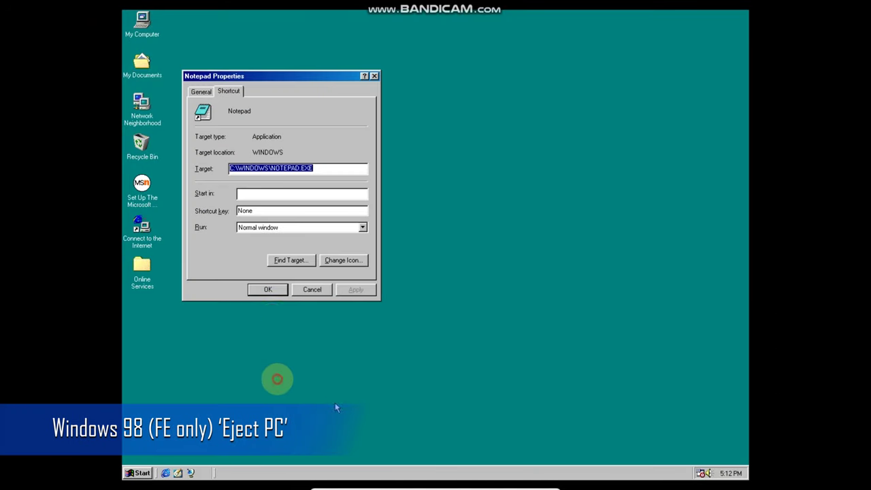
left_click(337, 261)
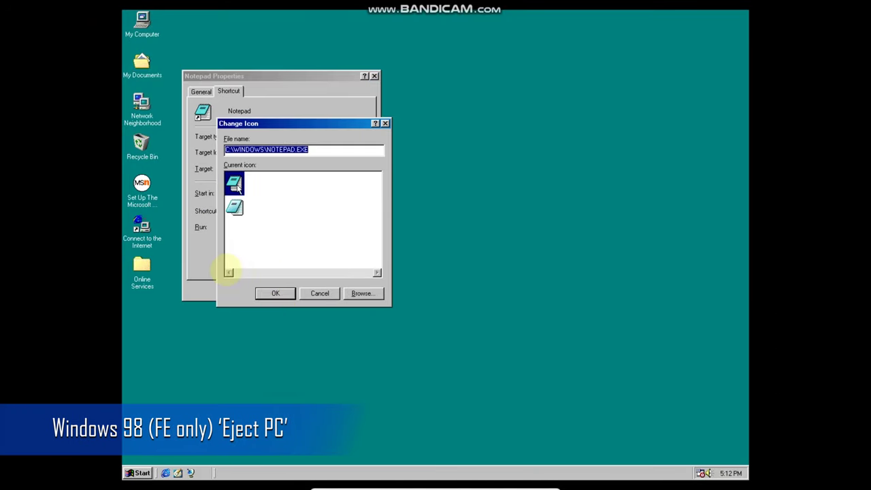
key("Return")
left_click(271, 291)
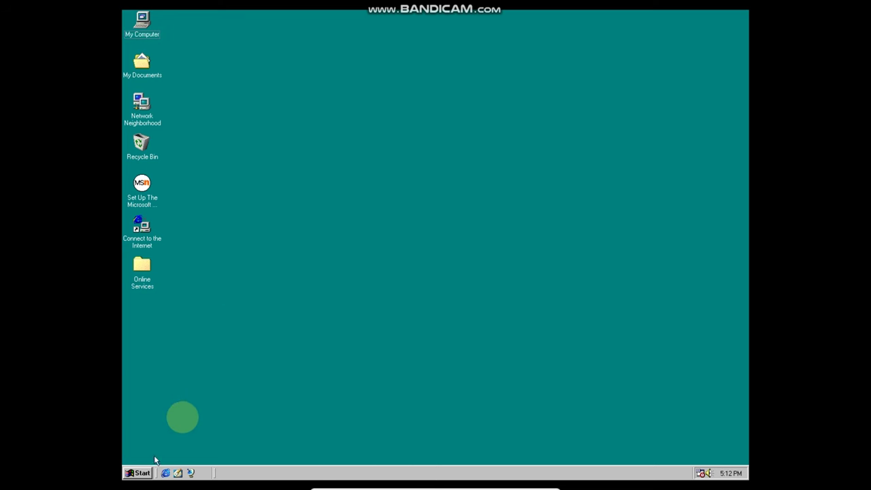
Open the Start menu and move the highlight upward from Shut Down to examine the Eject PC and Suspend entries.
key("super")
key("Up")
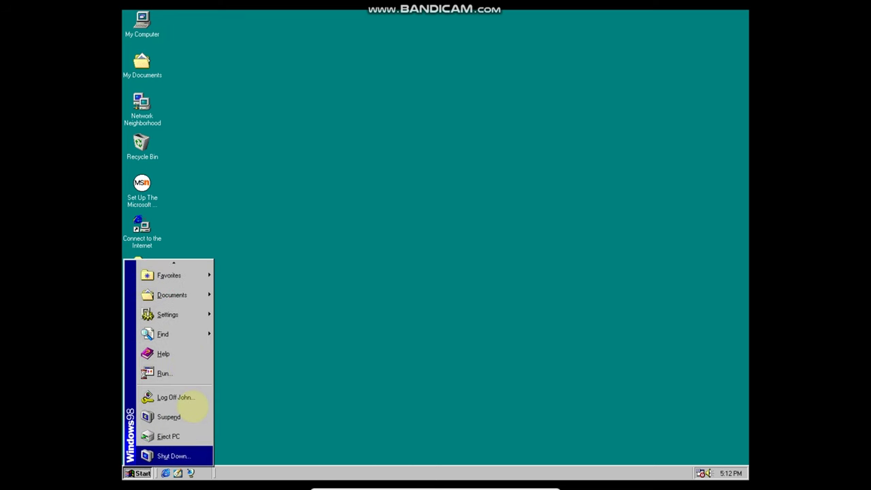
key("Up")
key("Up")
key("Up")
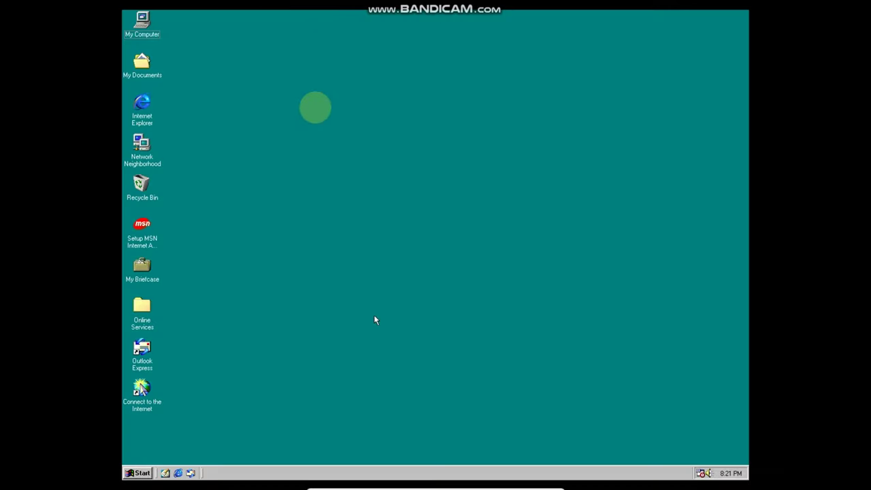
Browse in Windows Explorer to the folder C:\WINDOWS\Application Data\Microsoft\WELCOME.
key("super+e")
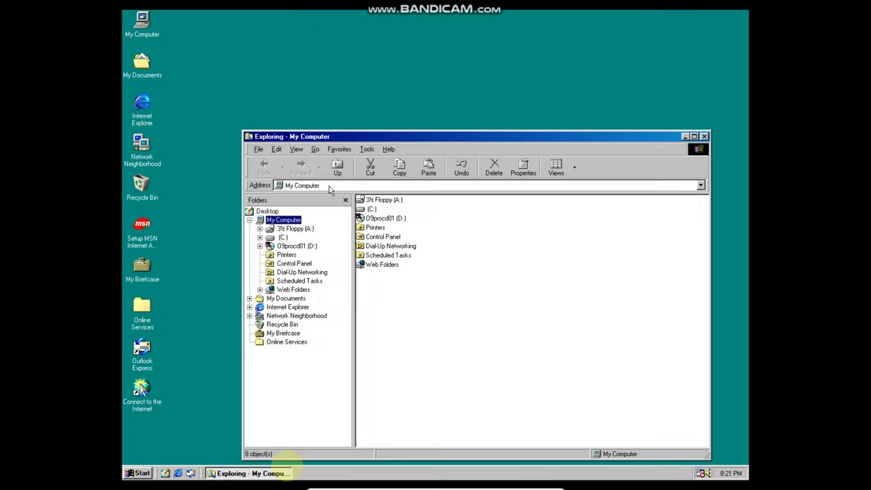
double_click(371, 209)
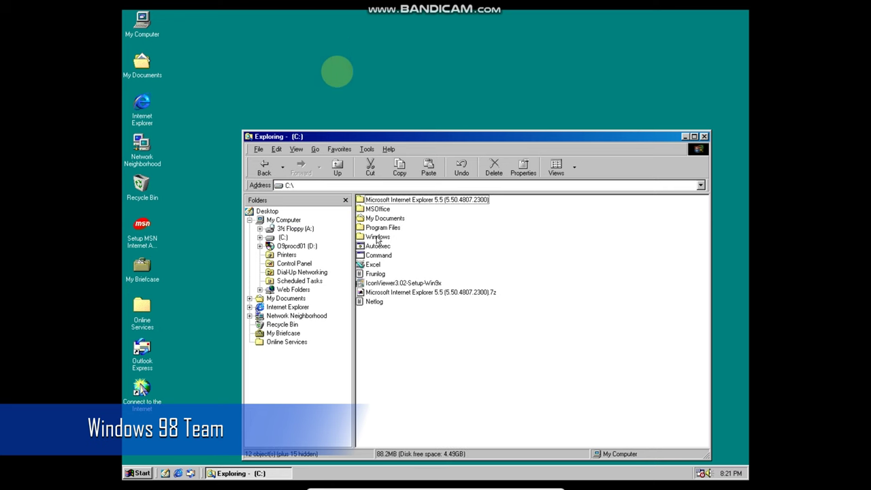
double_click(377, 236)
left_click(380, 209)
double_click(380, 209)
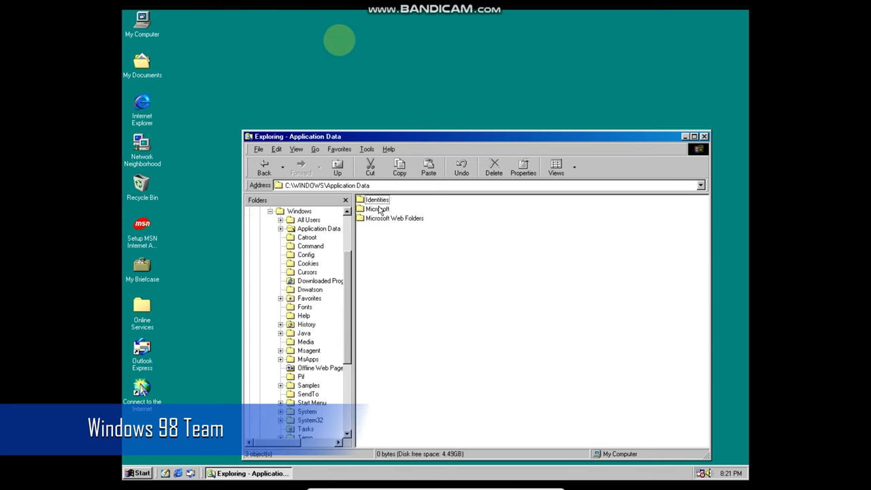
left_click(374, 209)
double_click(374, 208)
left_click(377, 255)
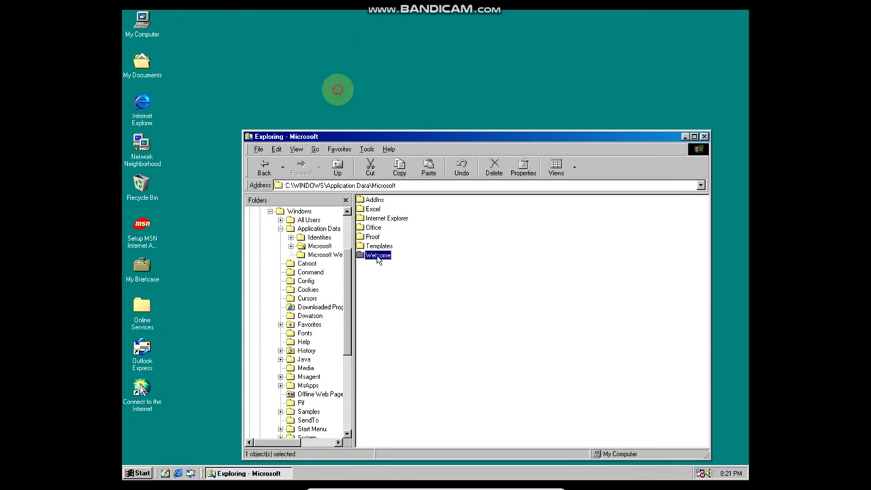
double_click(378, 256)
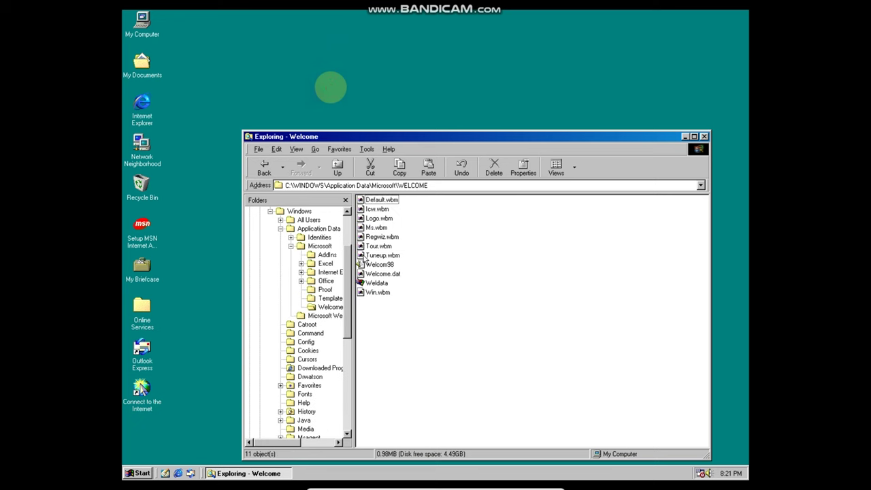
Create a desktop shortcut to the Weldata program and close the Explorer window.
left_click(361, 282)
left_click_drag(361, 282, 204, 286)
left_click(225, 307)
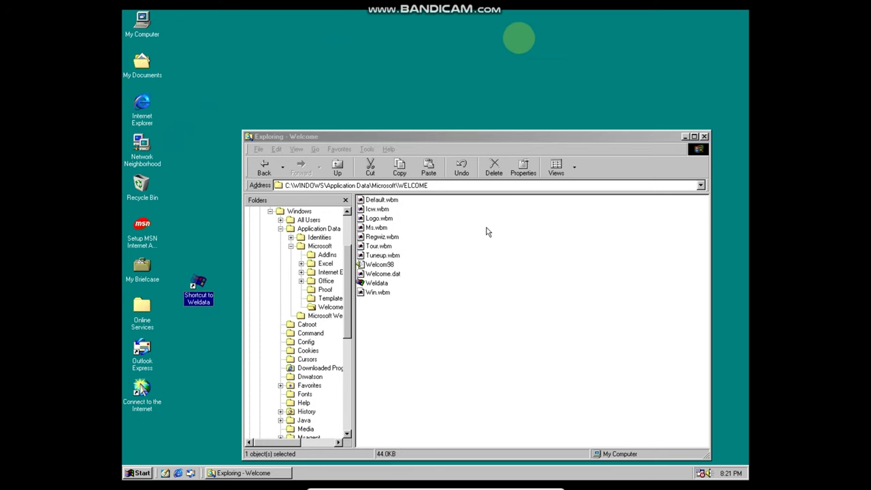
left_click(663, 425)
key("alt+F4")
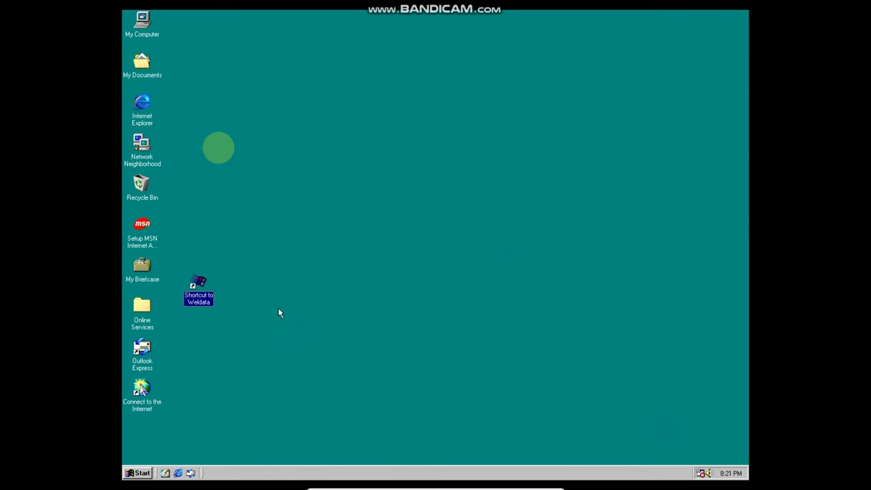
Append the argument You_are_a_real_rascal to the target of the Weldata shortcut and save its properties.
right_click(195, 297)
left_click(221, 399)
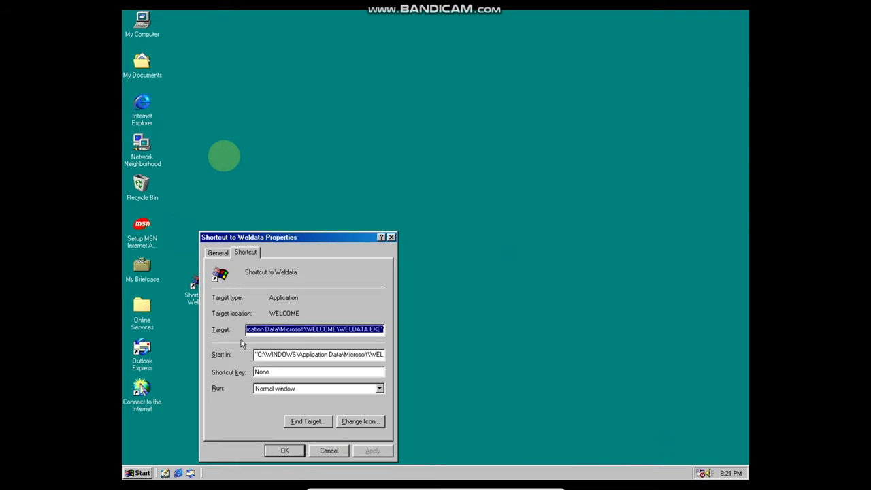
left_click(370, 329)
type("You_are_a_real_rascal")
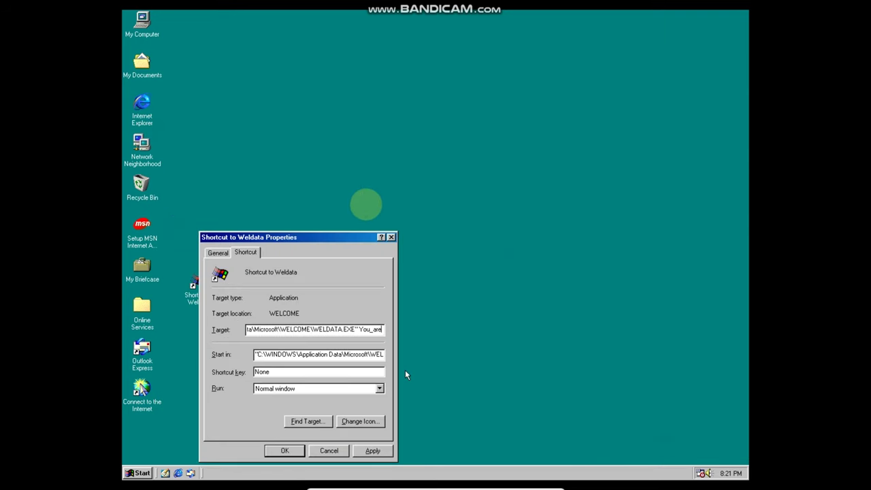
left_click(286, 451)
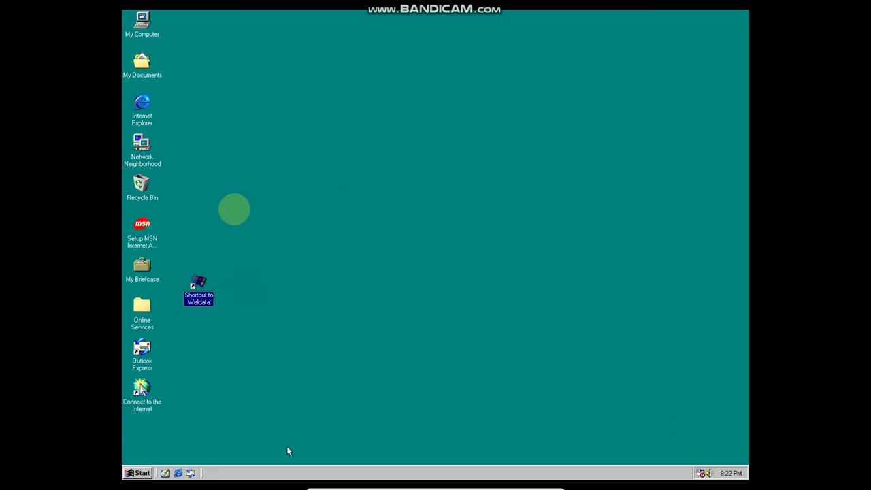
right_click(199, 303)
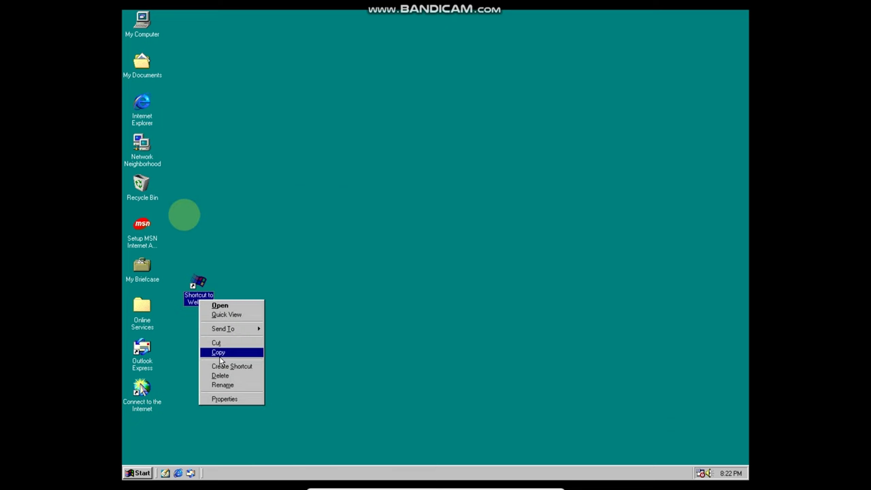
left_click(224, 352)
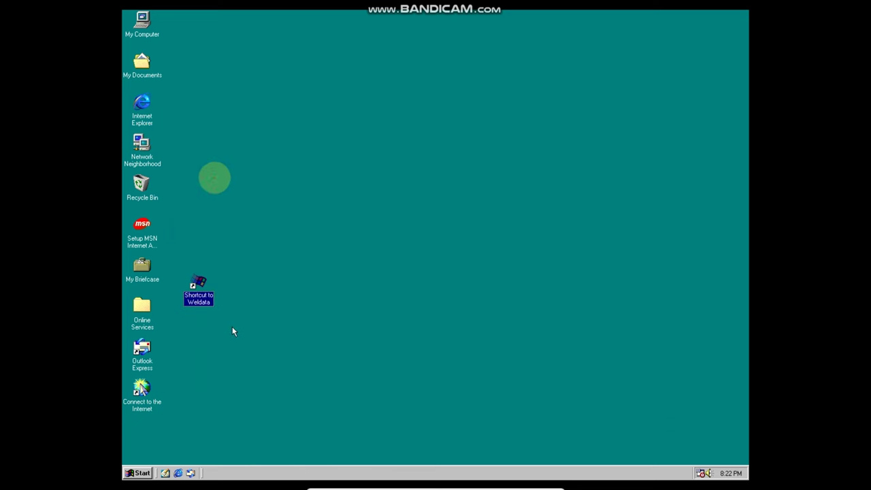
left_click(164, 132)
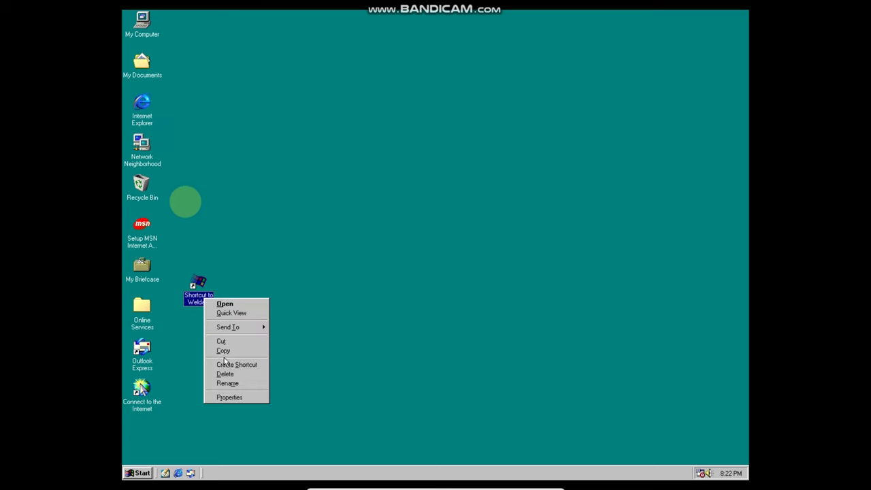
Set the Weldata shortcut to run Minimized, apply the change and launch the shortcut.
left_click(233, 399)
left_click(281, 389)
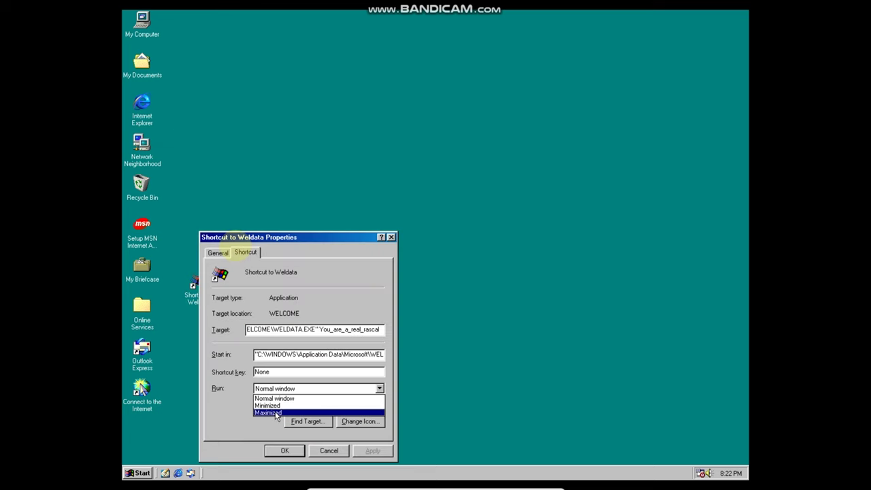
left_click(272, 402)
left_click(372, 450)
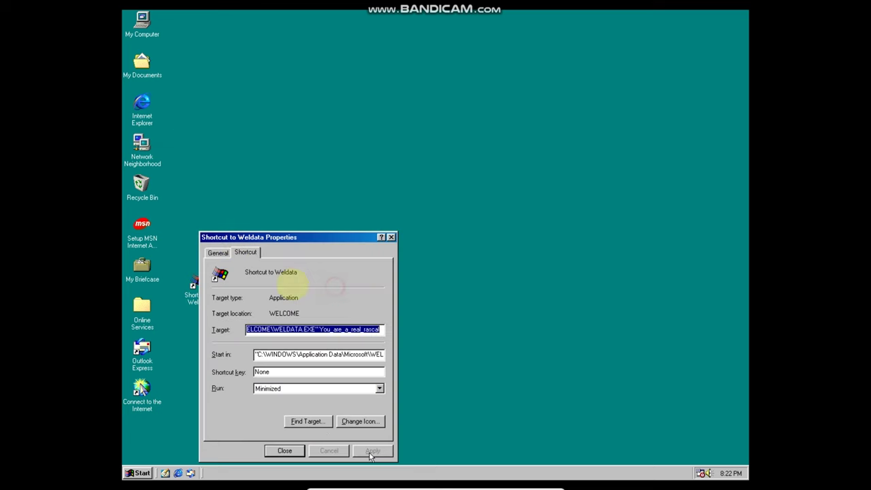
left_click(282, 450)
double_click(197, 293)
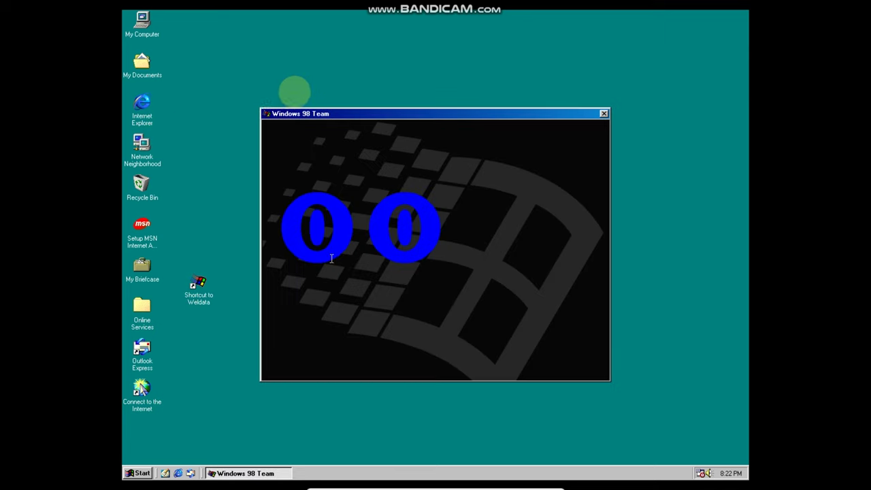